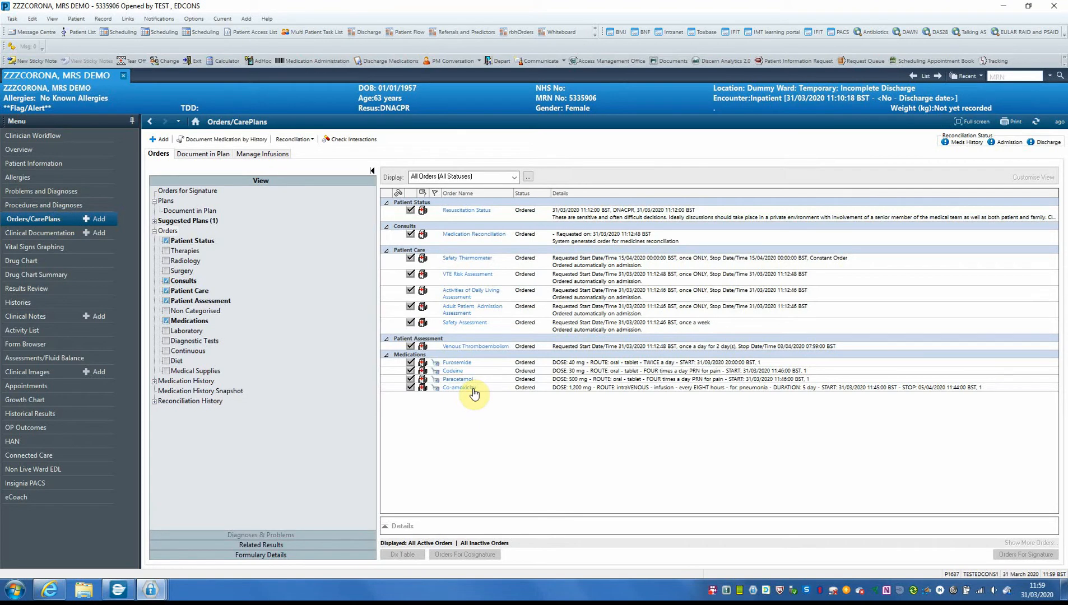
pyautogui.rightClick(473, 387)
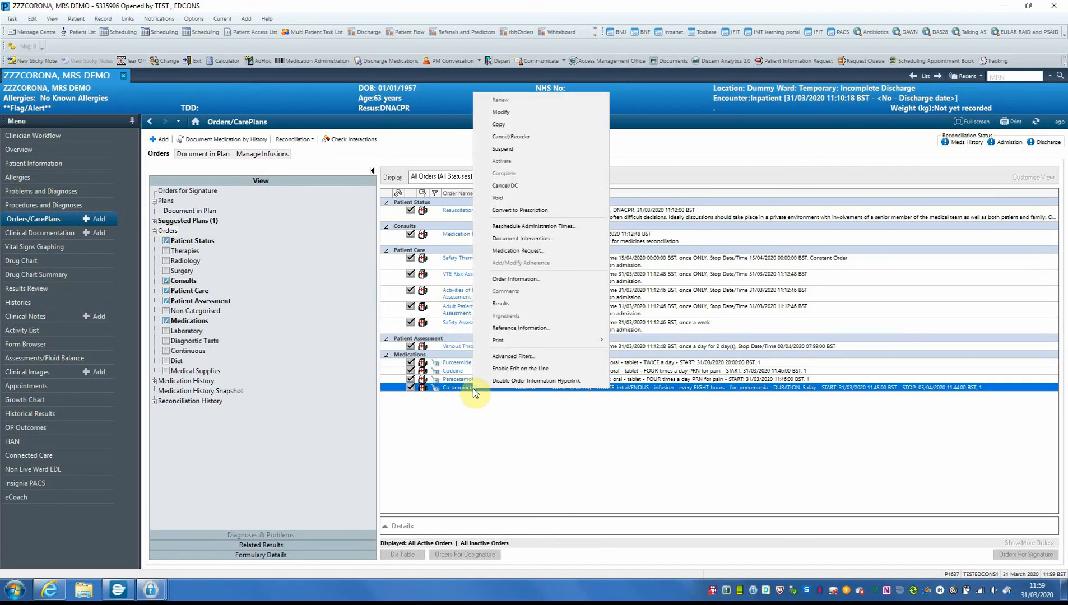
pyautogui.click(497, 113)
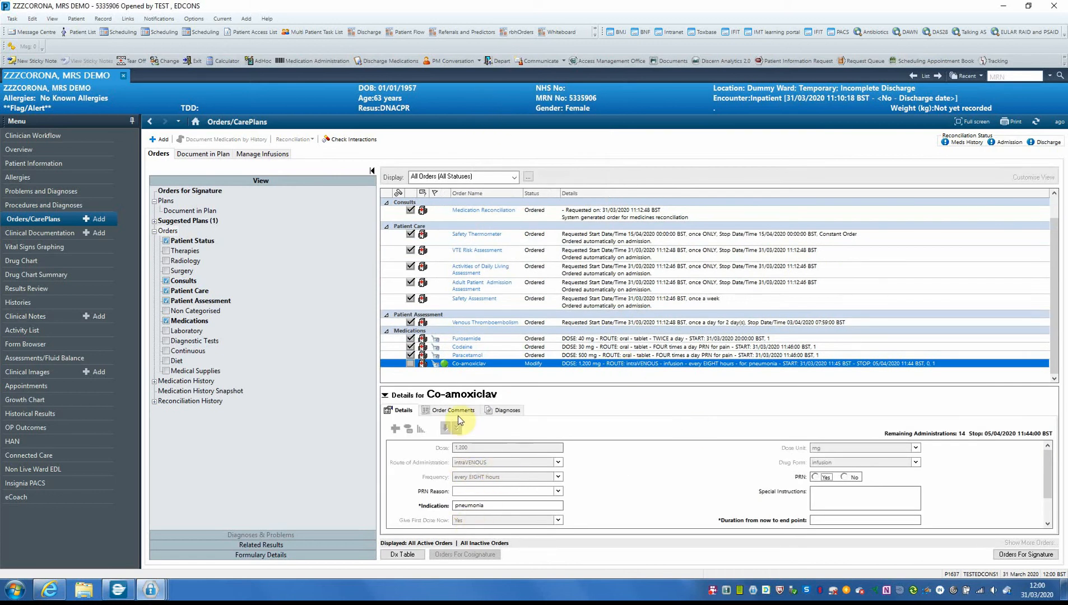
pyautogui.rightClick(459, 367)
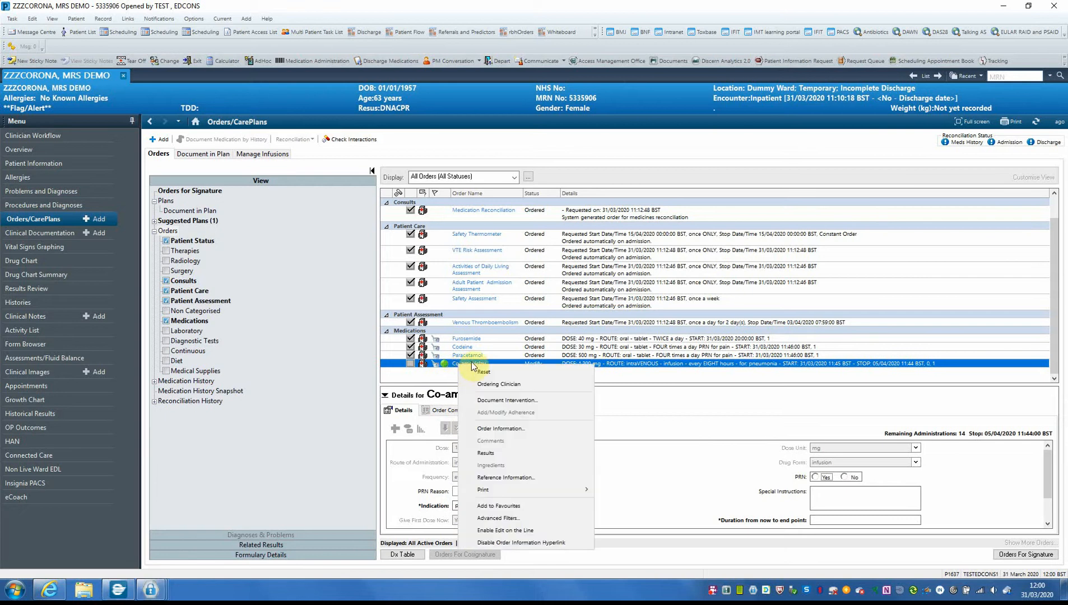
pyautogui.click(478, 373)
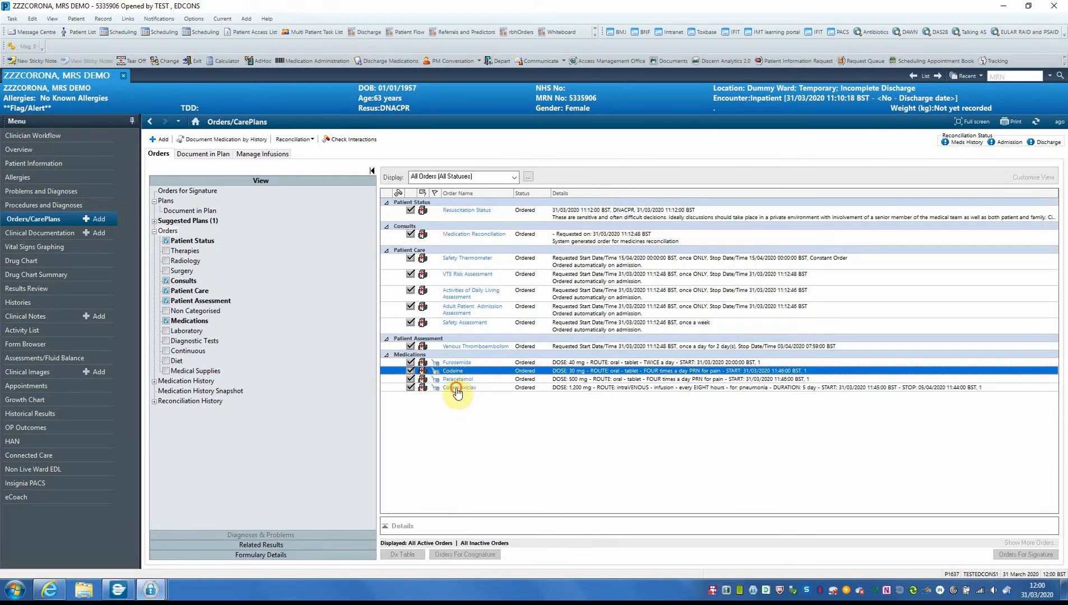
pyautogui.doubleClick(456, 388)
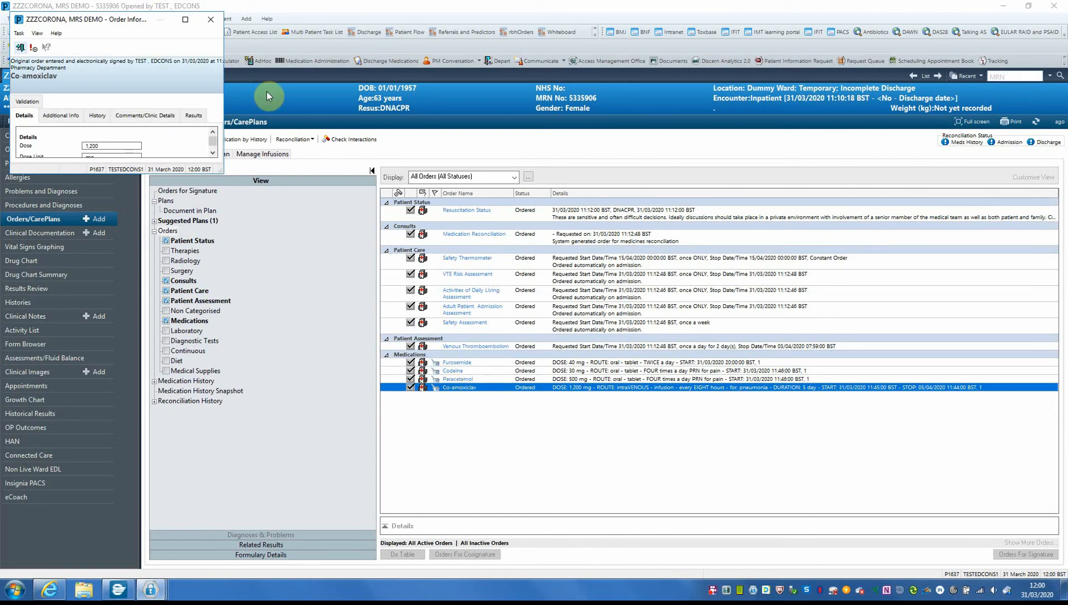
pyautogui.click(211, 21)
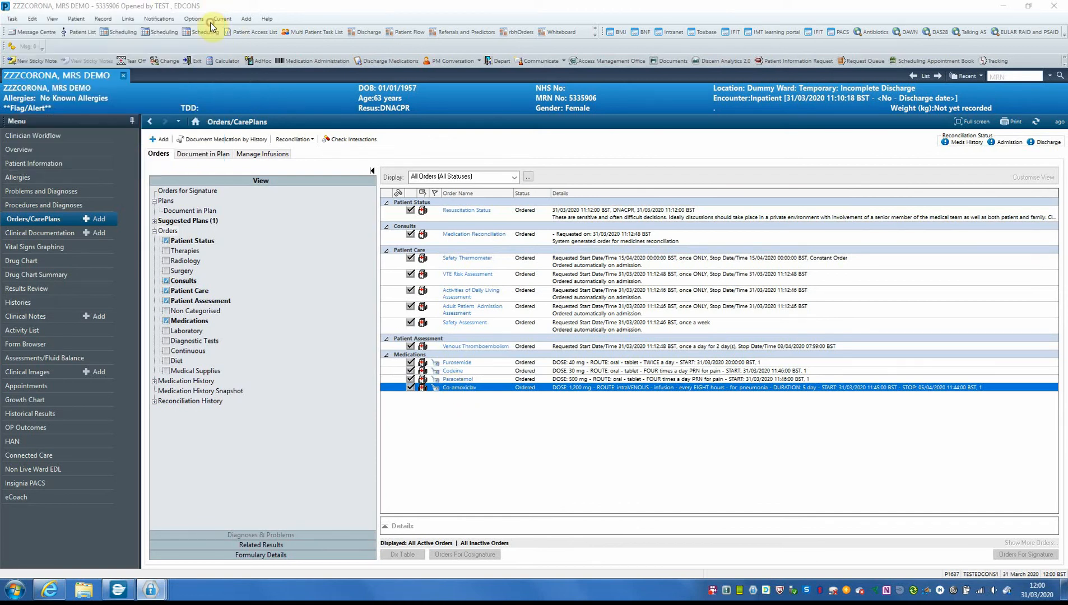
# - Discontinue the intravenous co-amoxiclav order with the reason Change in Clinical Status, and sign the discontinuation
pyautogui.rightClick(486, 389)
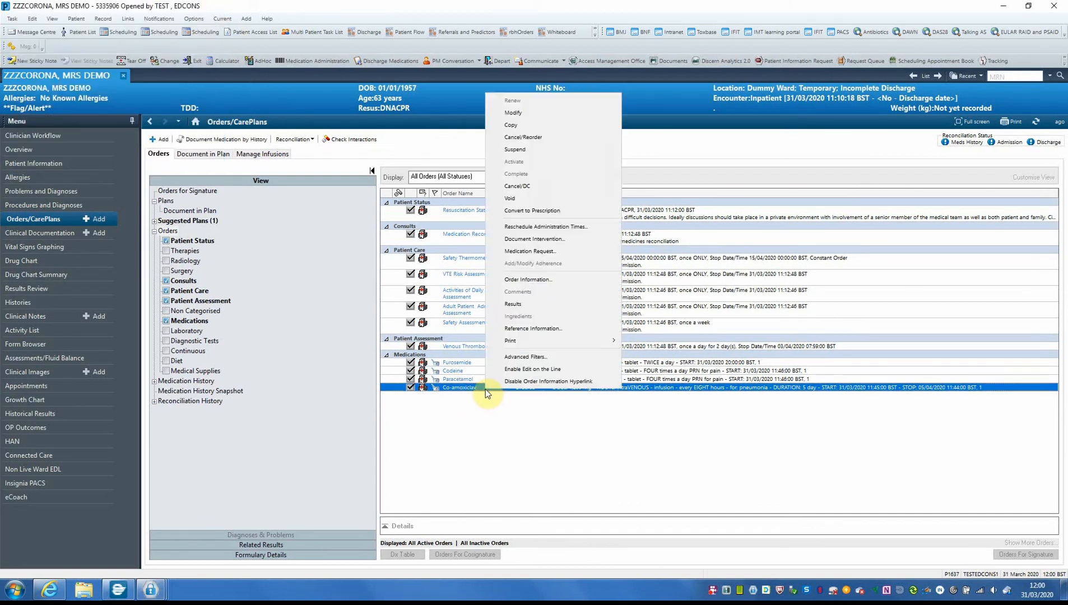
pyautogui.click(520, 187)
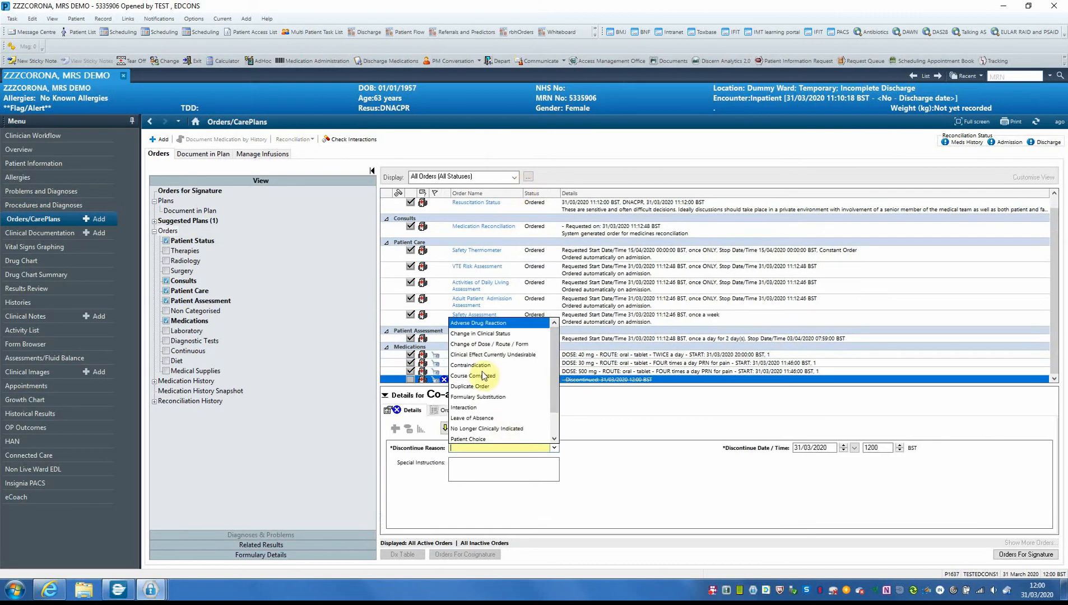
pyautogui.click(466, 334)
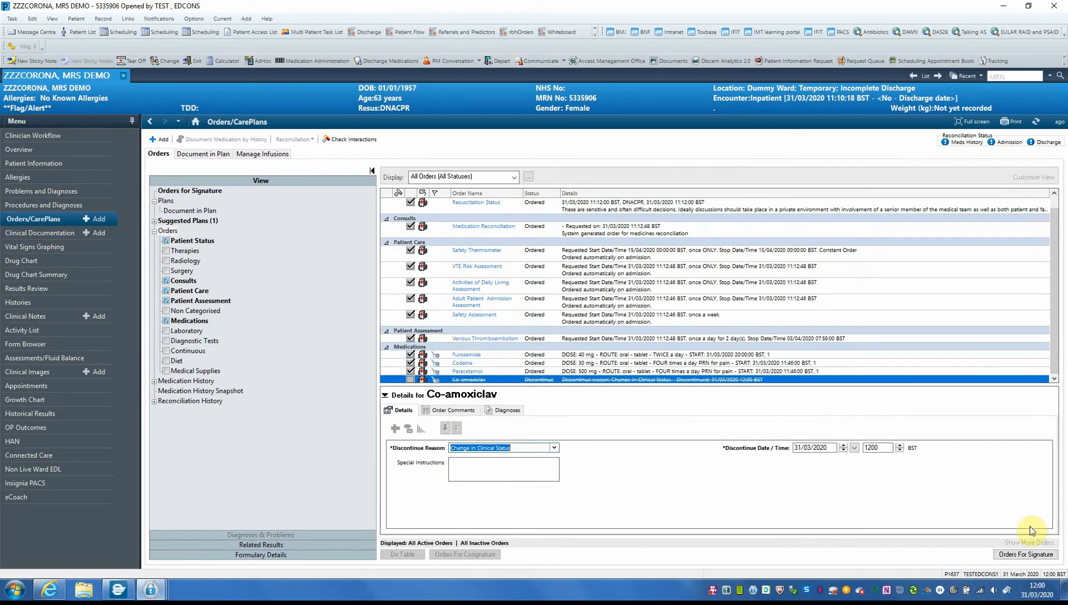
pyautogui.click(1019, 556)
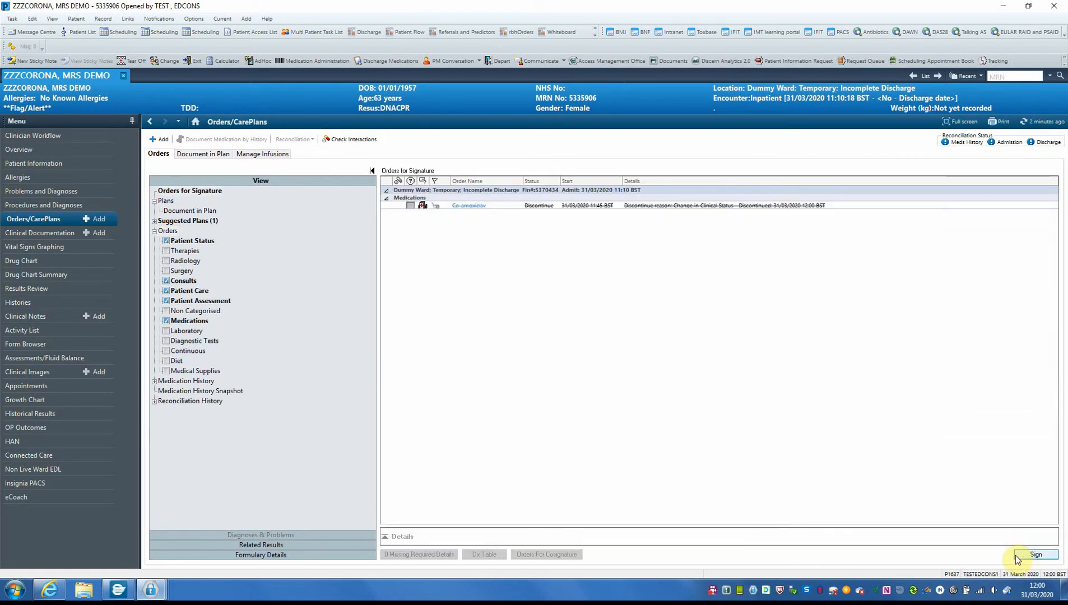
pyautogui.click(1036, 554)
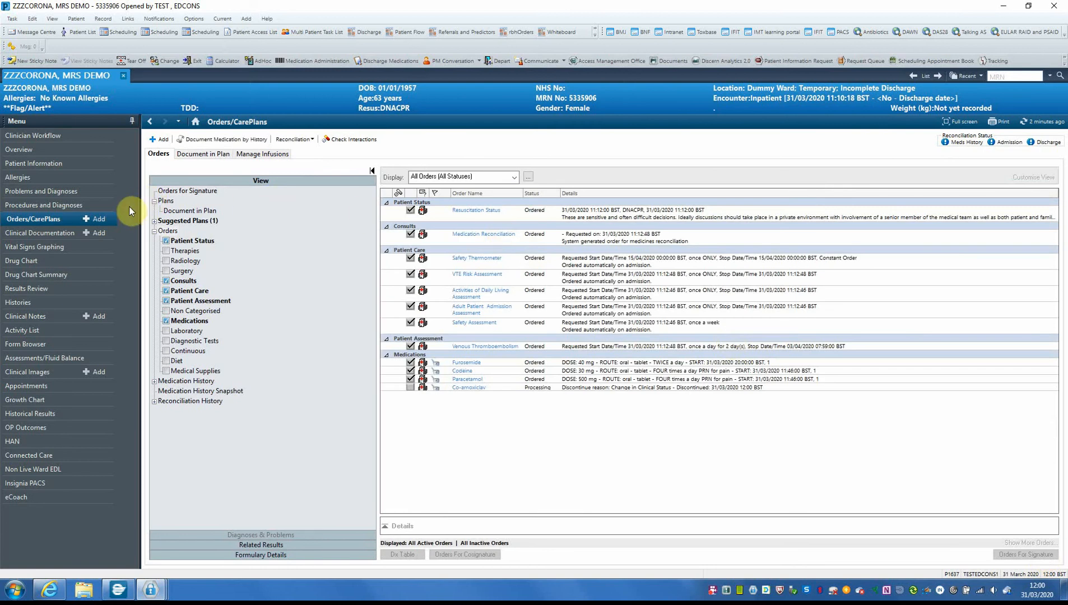
# - Add an inpatient order for Co-amoxiclav 500mg/125mg tablets, using the sentence 1 tablet, oral, THREE times a day
pyautogui.click(157, 140)
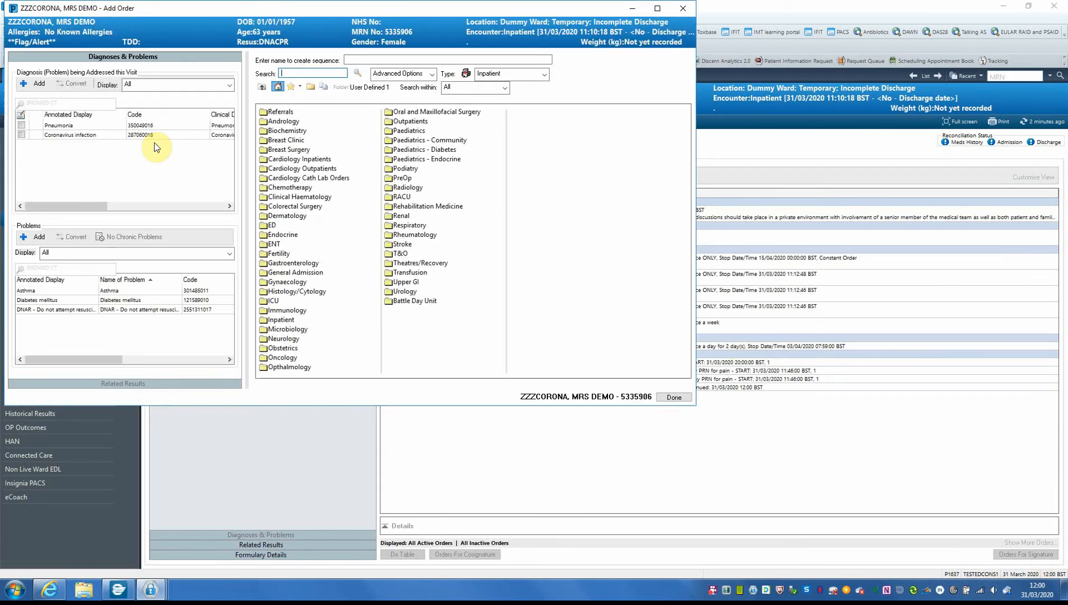
pyautogui.write('co-amox')
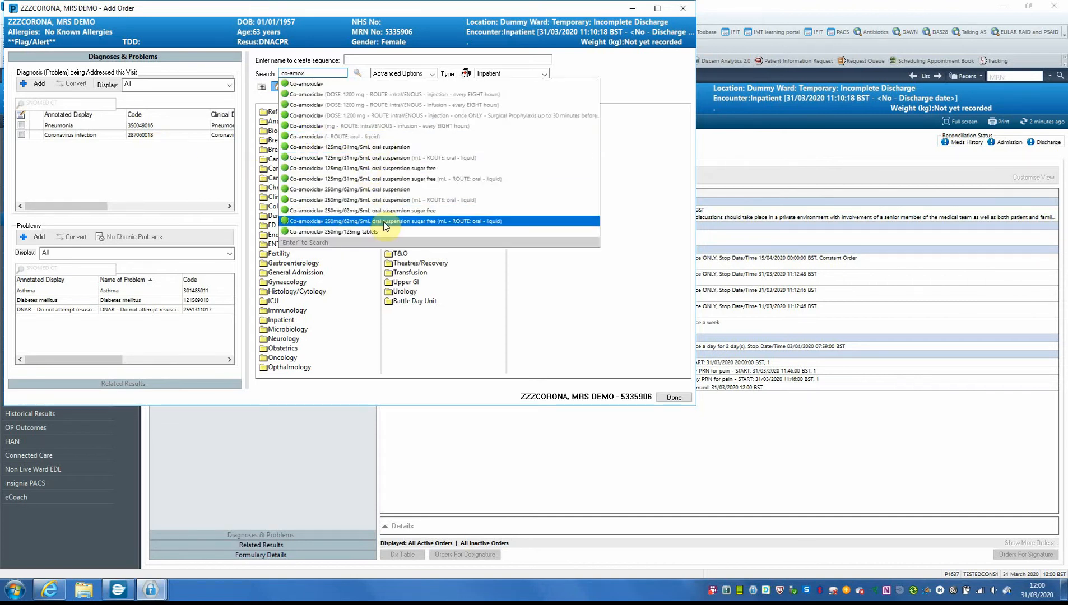
pyautogui.press('Return')
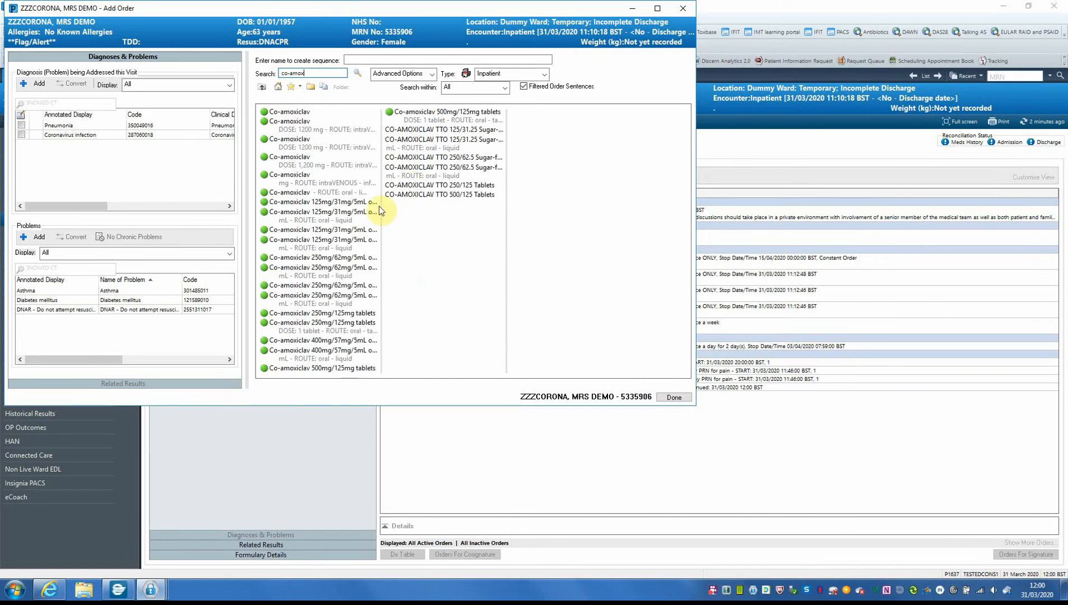
pyautogui.click(328, 369)
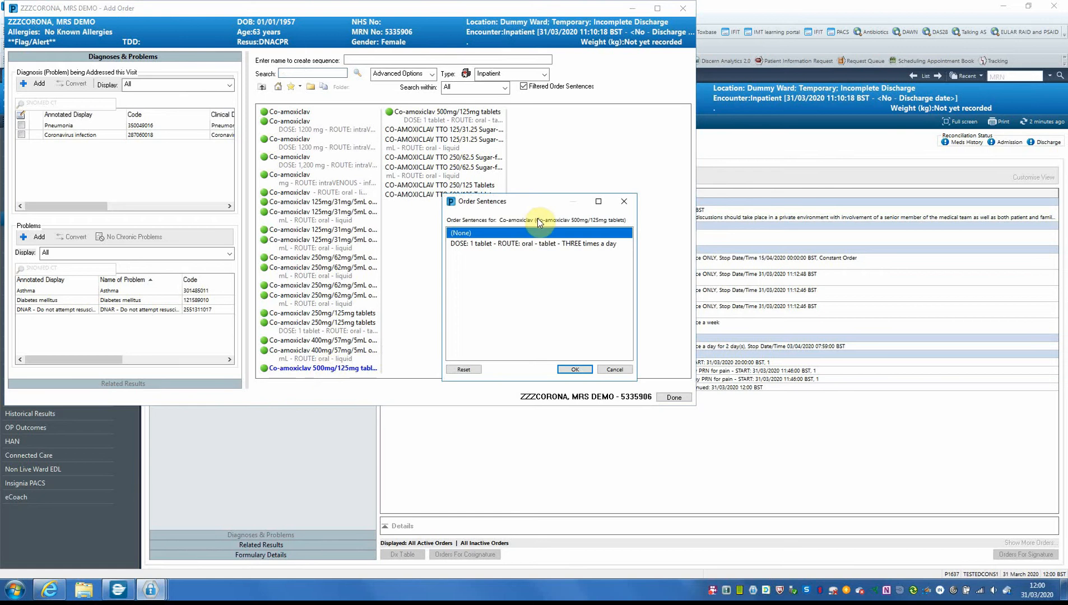
pyautogui.click(530, 244)
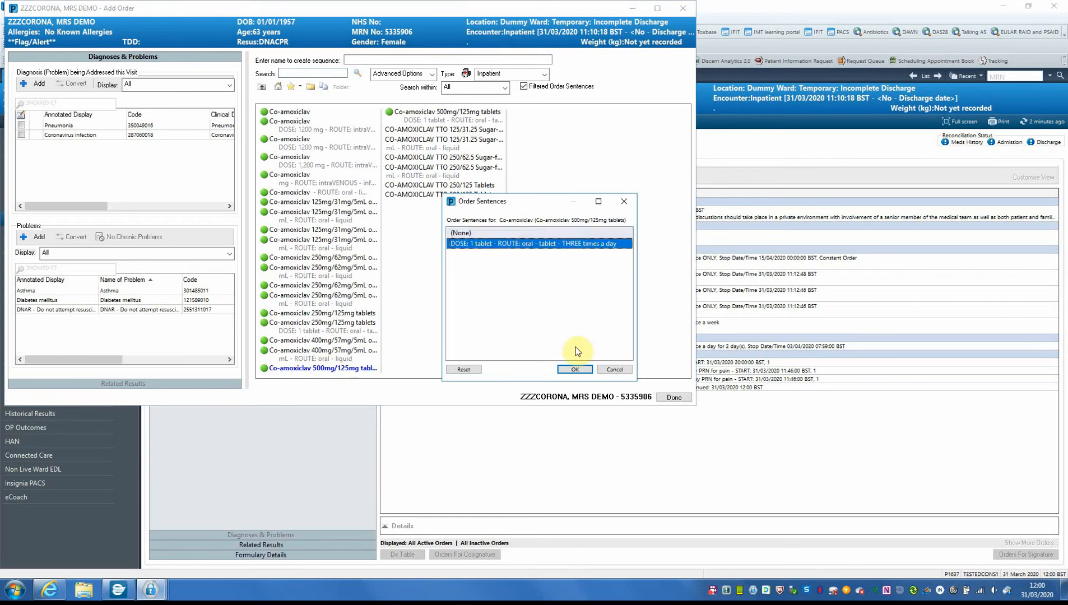
pyautogui.click(575, 369)
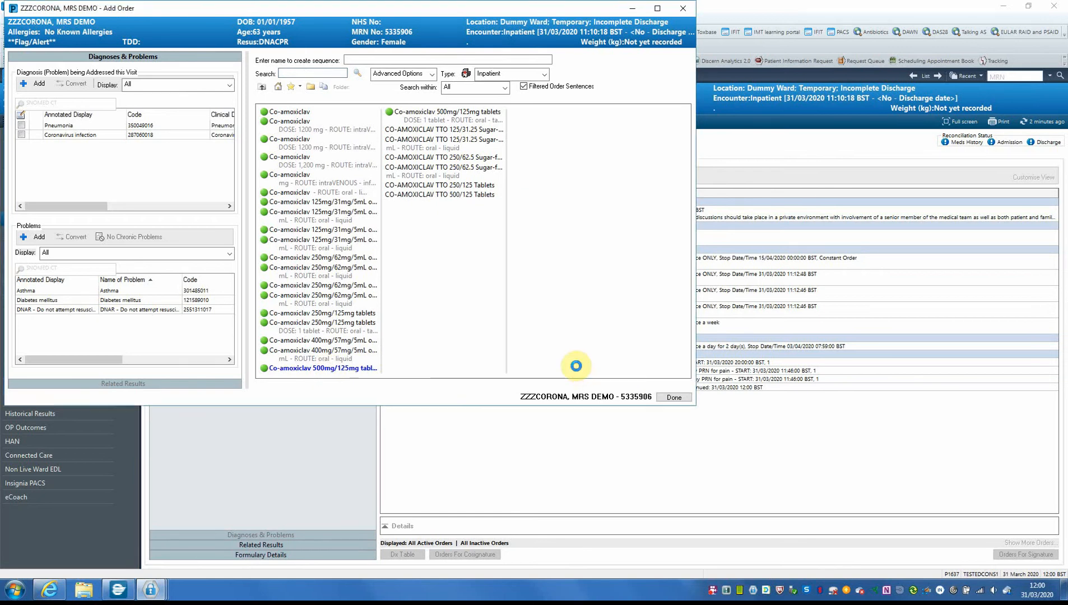
pyautogui.click(672, 398)
# - Enter pneumonia as the indication for the co-amoxiclav tablets and set Give First Dose Now to No
pyautogui.click(533, 506)
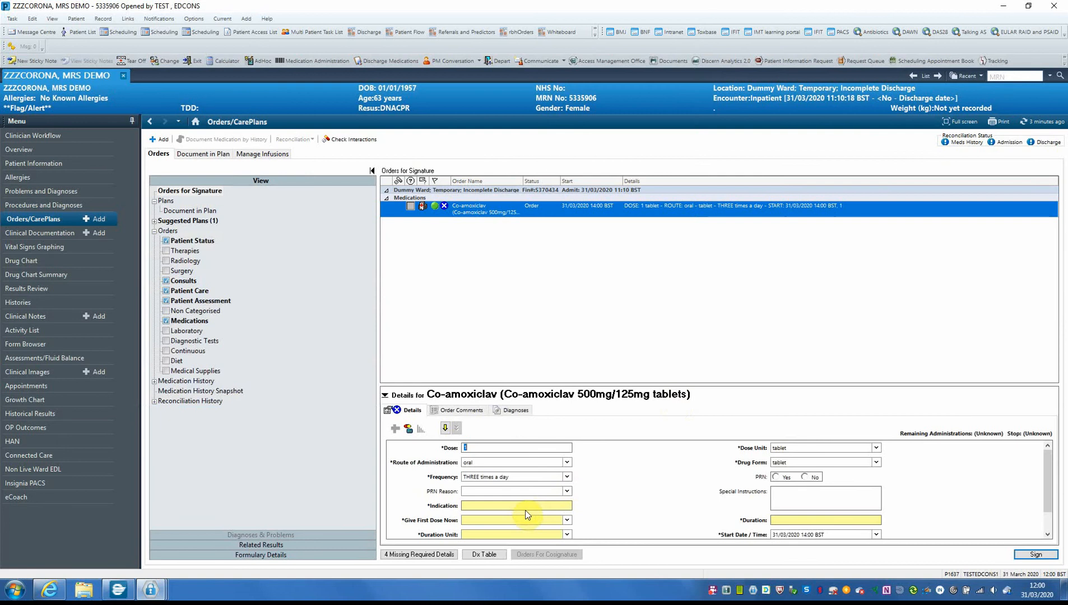
pyautogui.write('pneumonia')
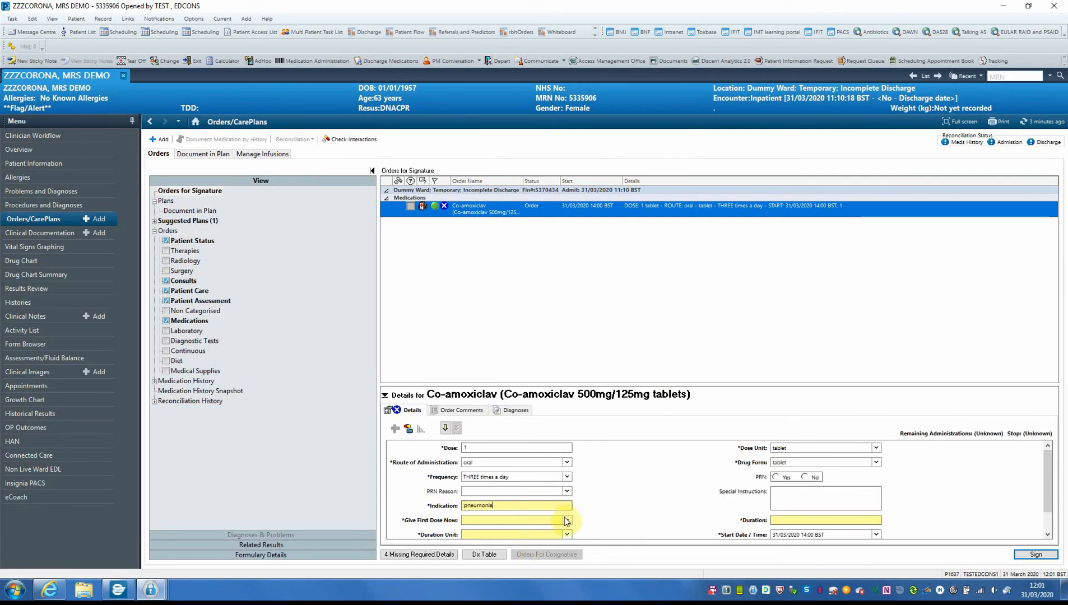
pyautogui.click(546, 521)
pyautogui.click(498, 531)
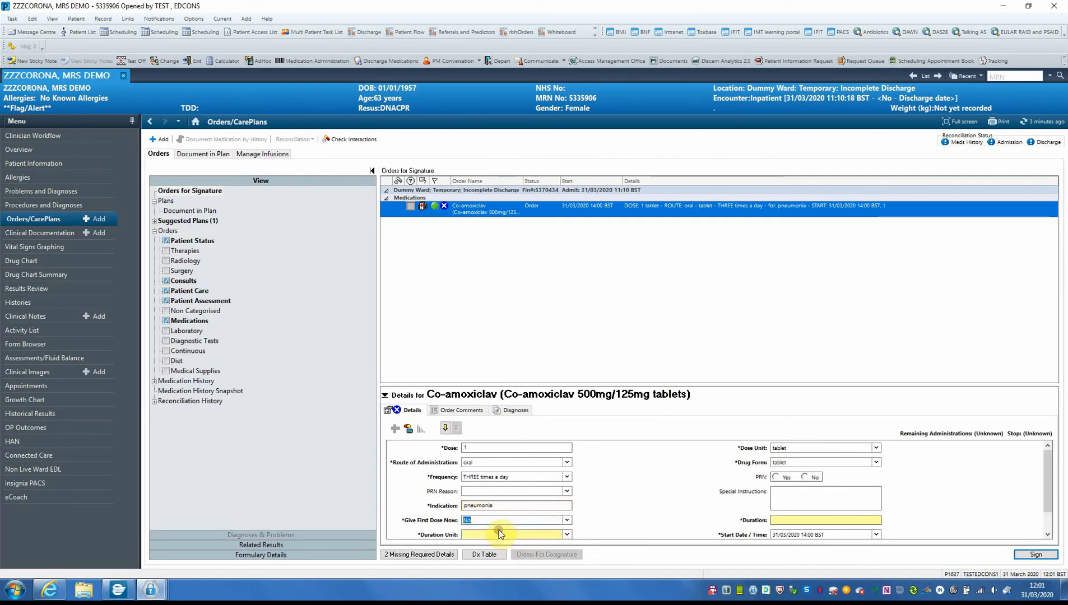
# - Set the duration of the co-amoxiclav tablets to 5 with day as the unit, and sign the order
pyautogui.click(499, 533)
pyautogui.click(499, 532)
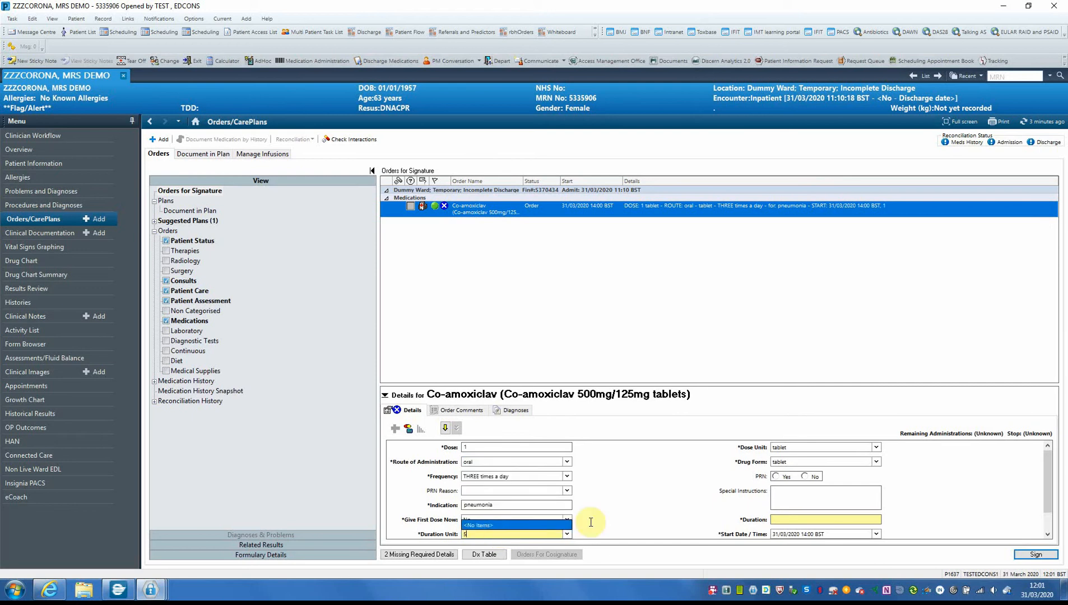
pyautogui.click(859, 518)
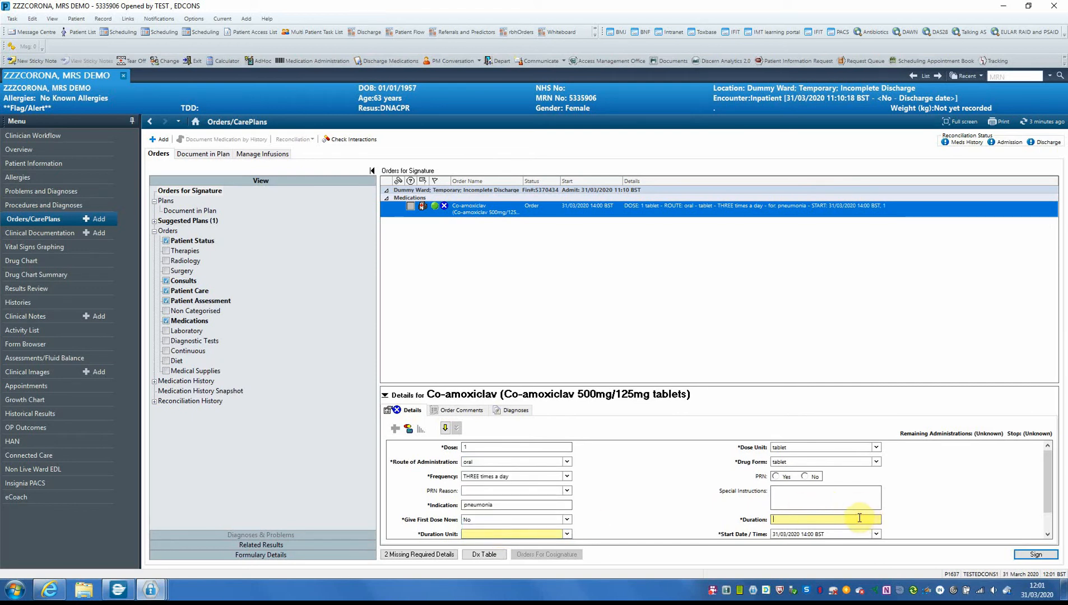
pyautogui.write('5')
pyautogui.click(567, 534)
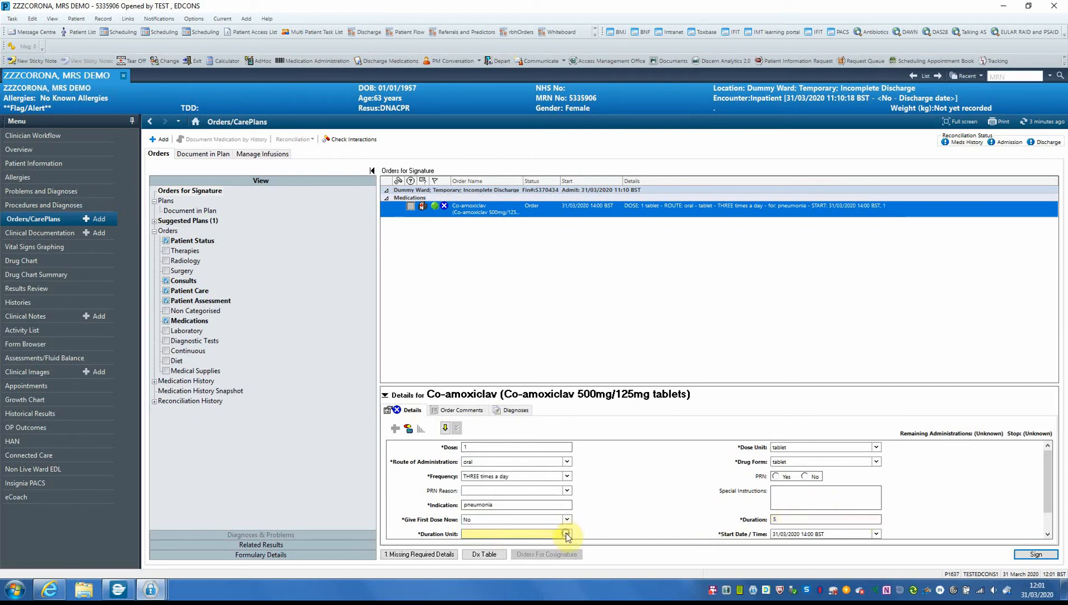
pyautogui.click(567, 534)
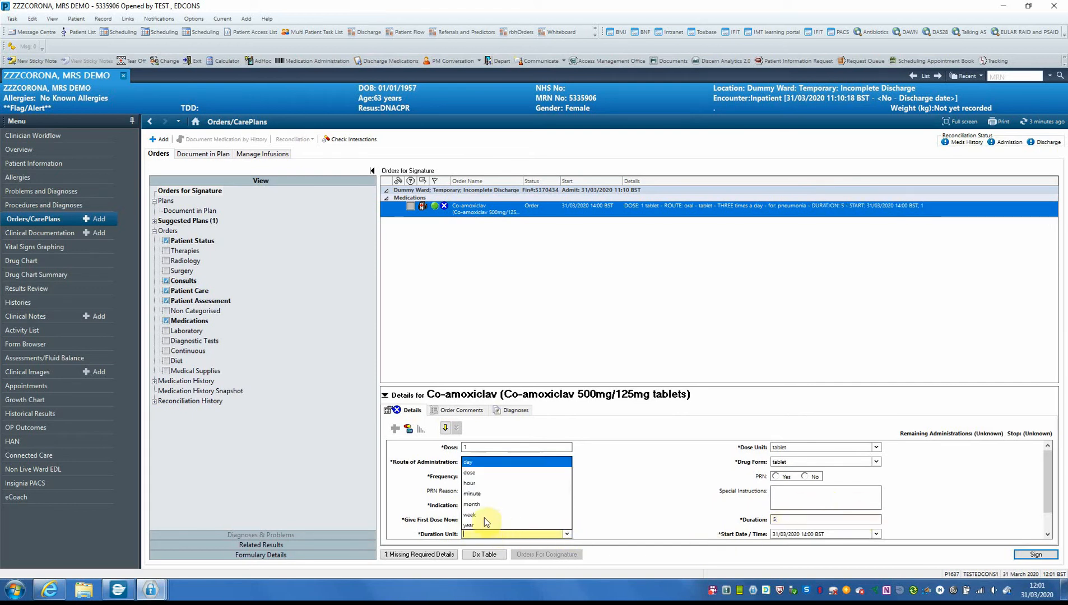
pyautogui.click(471, 461)
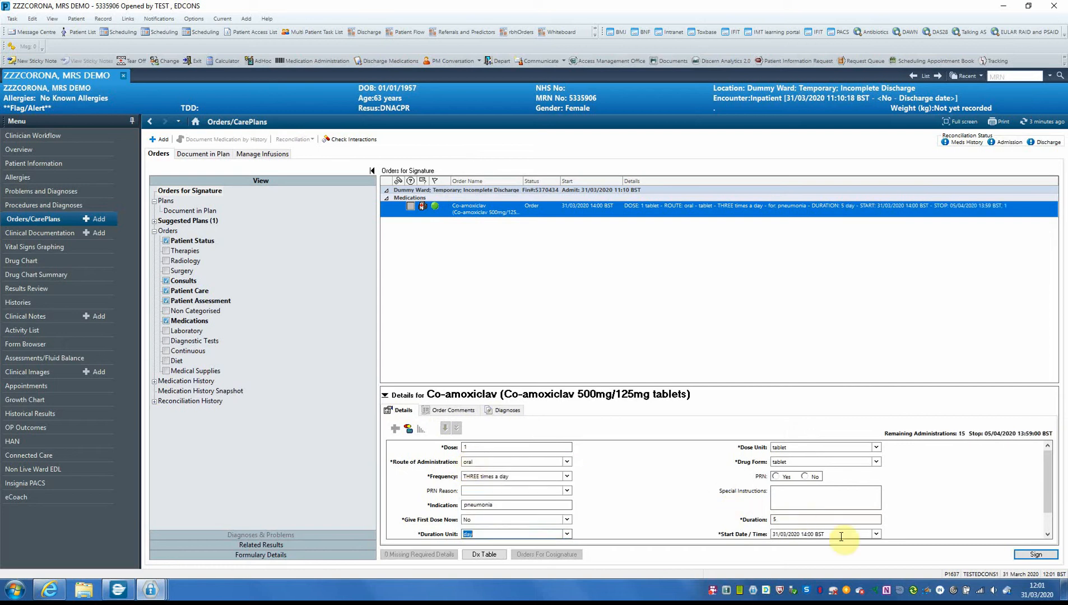
pyautogui.click(1044, 555)
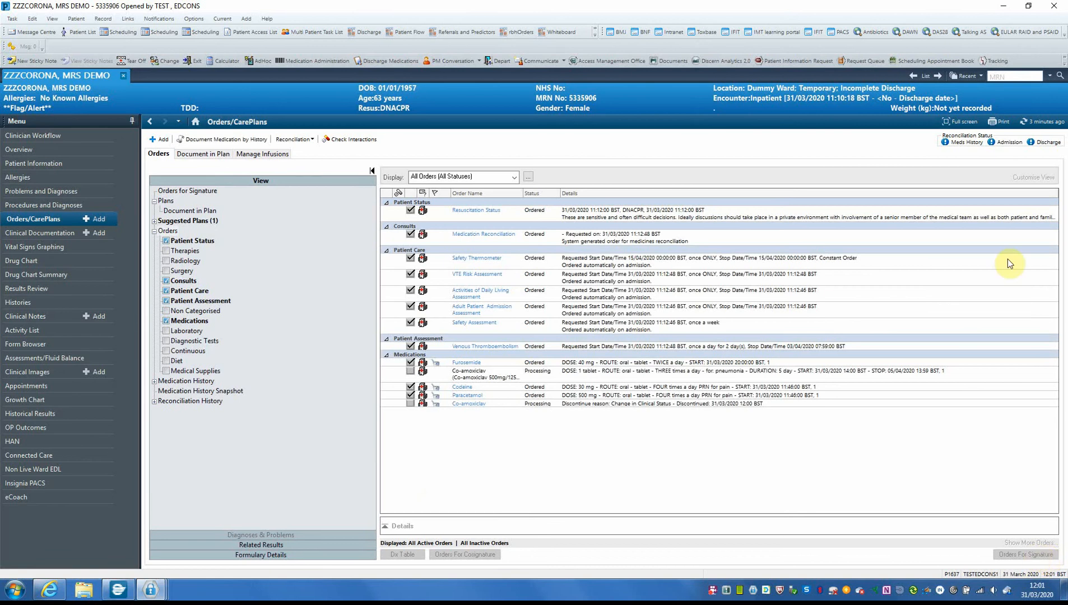
# - Refresh the orders list and view the order information of the discontinued co-amoxiclav infusion
pyautogui.click(1043, 120)
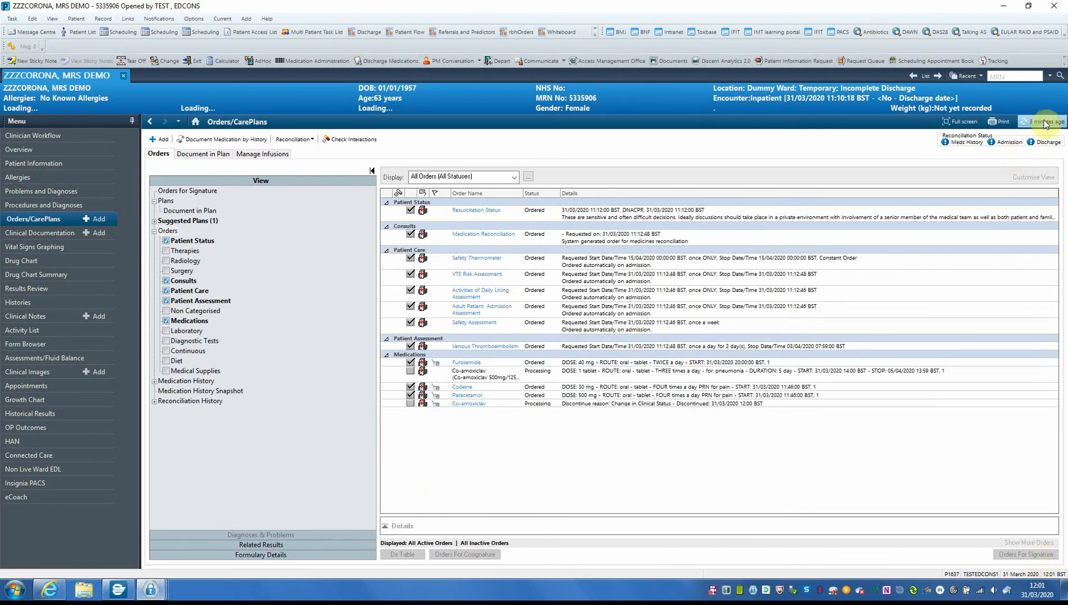
pyautogui.click(460, 404)
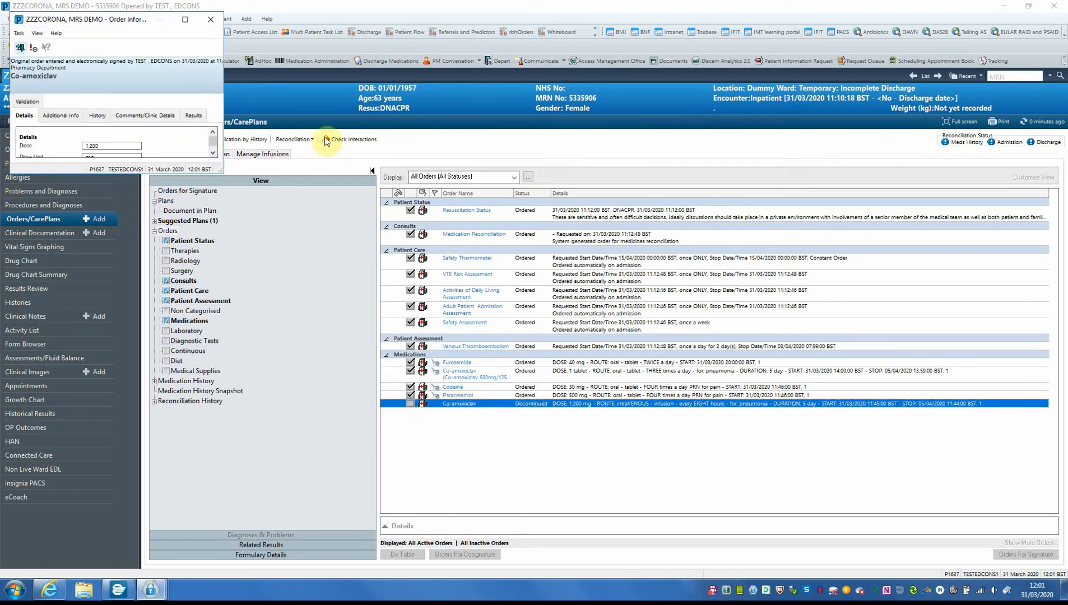
pyautogui.click(210, 20)
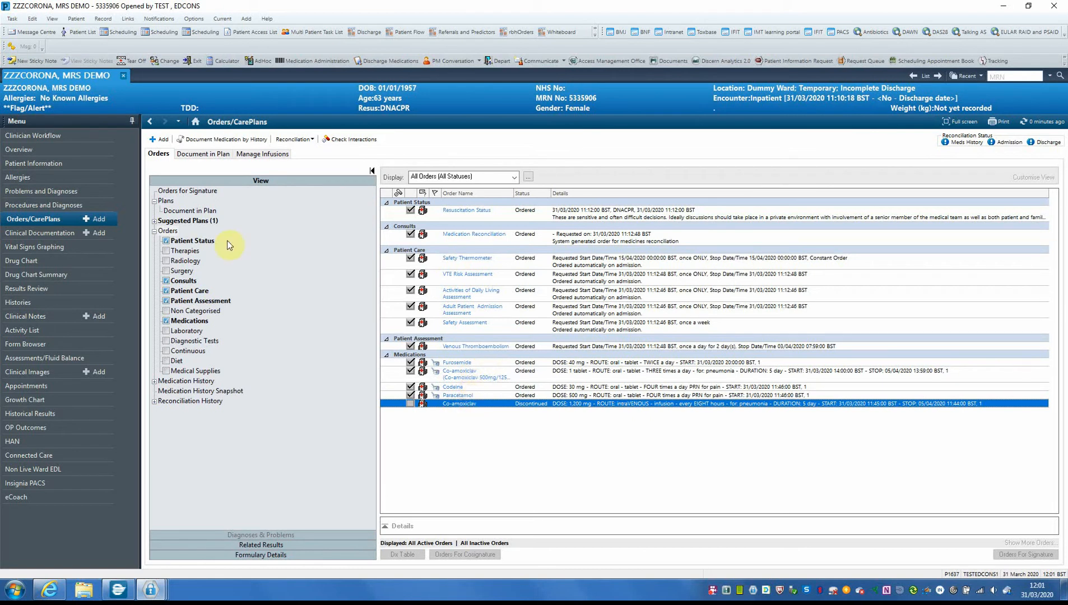
# - Show the refreshed Drug Chart Summary to review the patient's scheduled and PRN medications
pyautogui.click(47, 275)
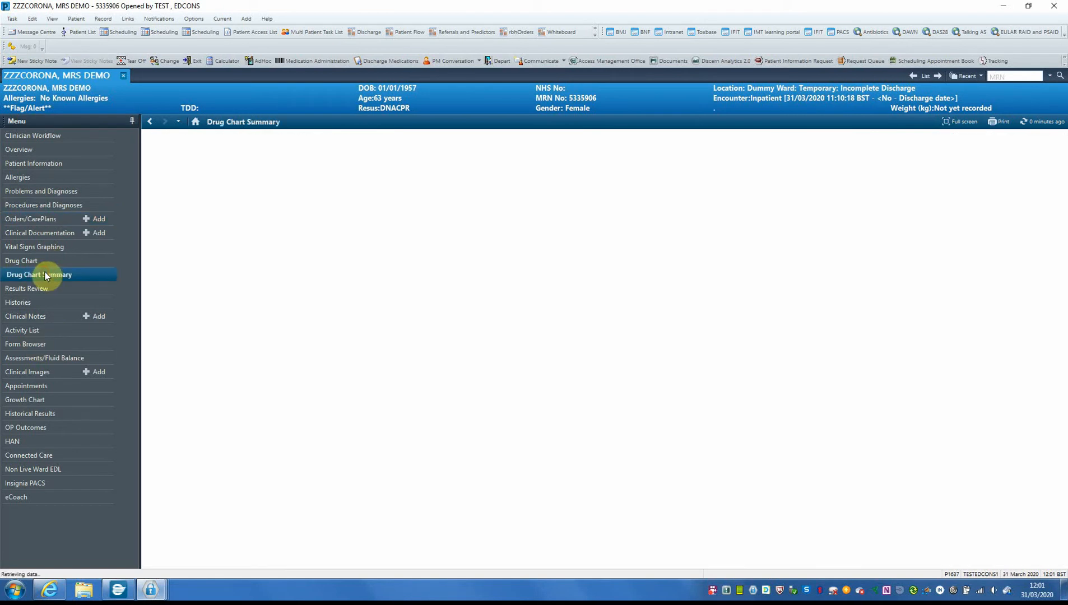
pyautogui.click(1046, 126)
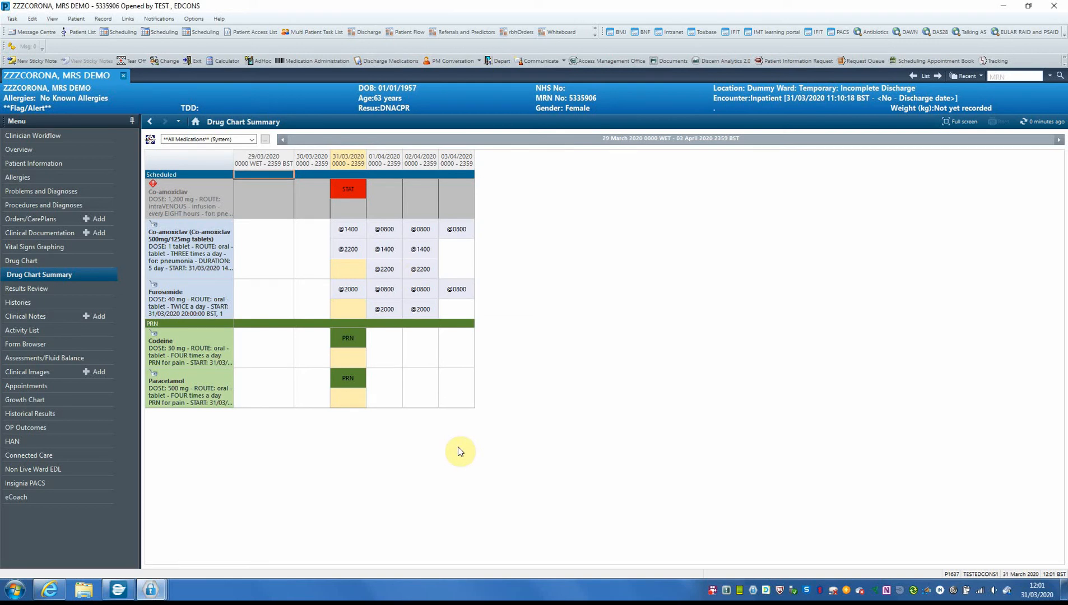
# - Start the Depart Process and change the pneumonia diagnosis type to Discharge
pyautogui.click(497, 59)
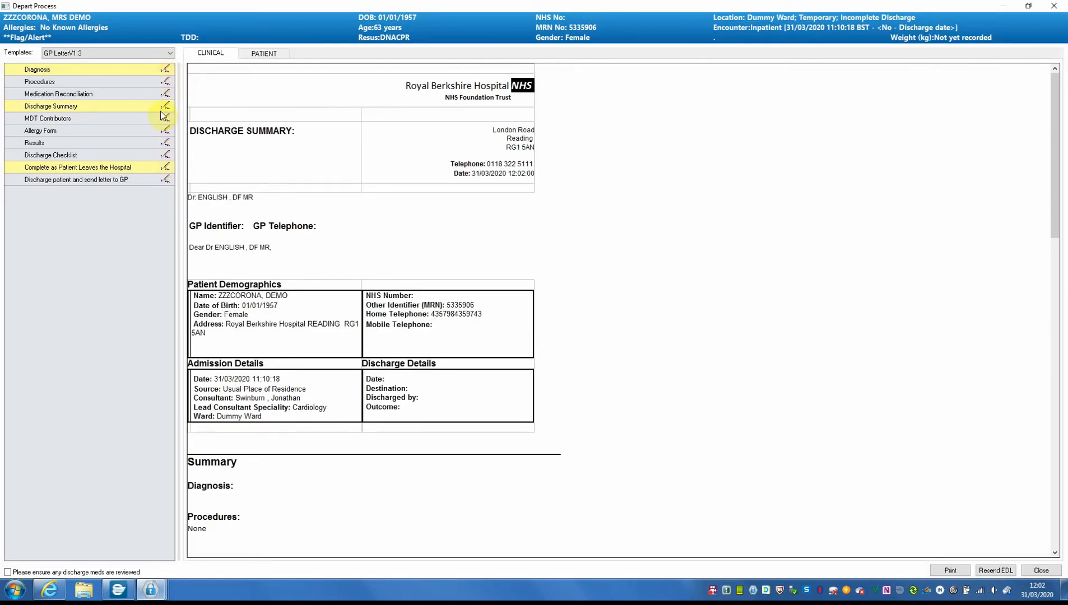
pyautogui.click(165, 71)
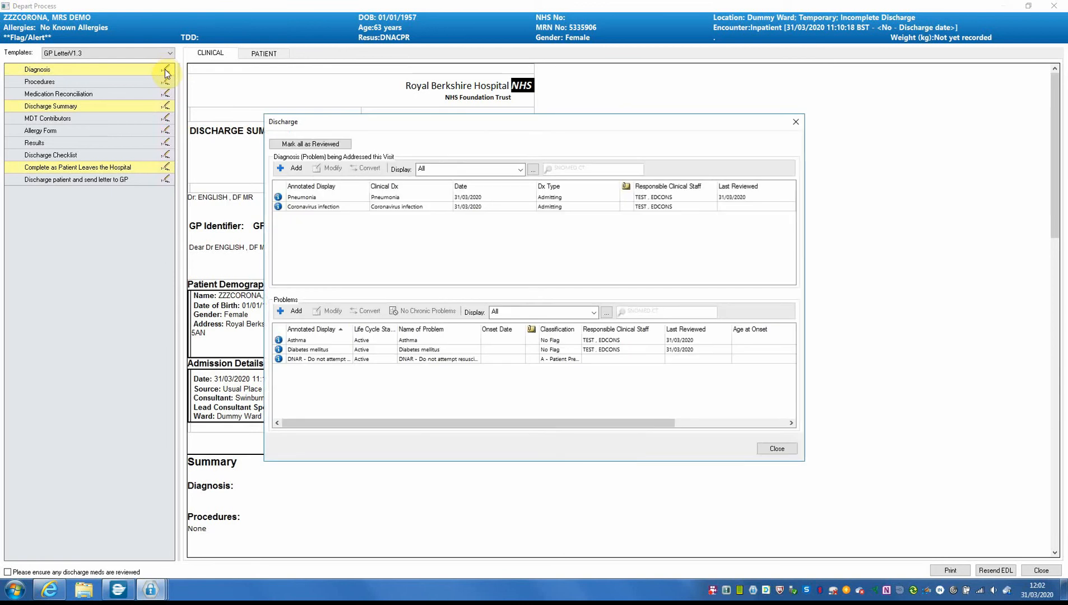
pyautogui.doubleClick(301, 198)
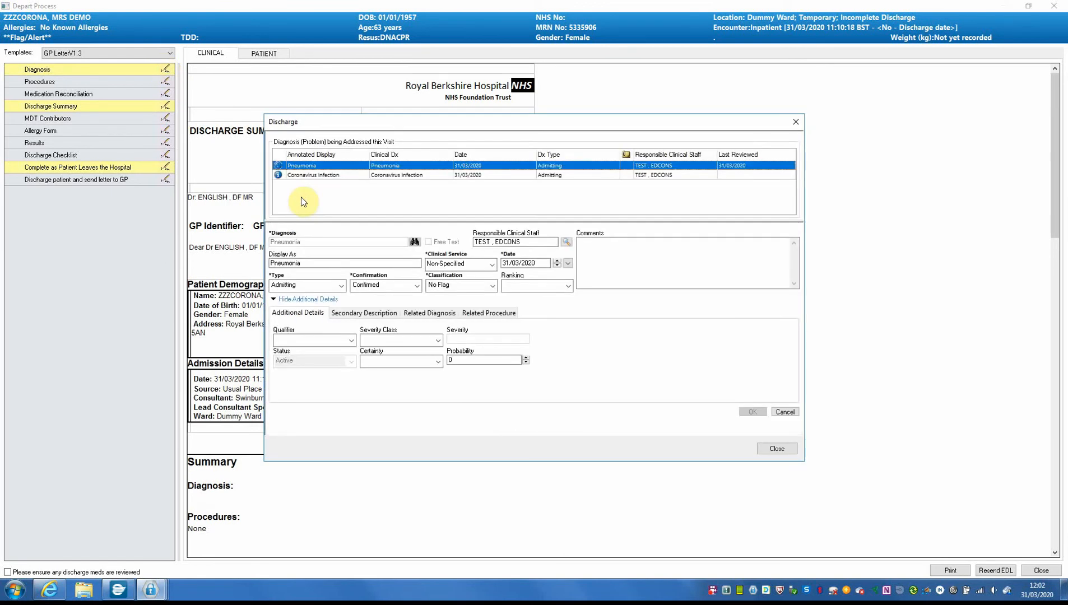
pyautogui.click(341, 285)
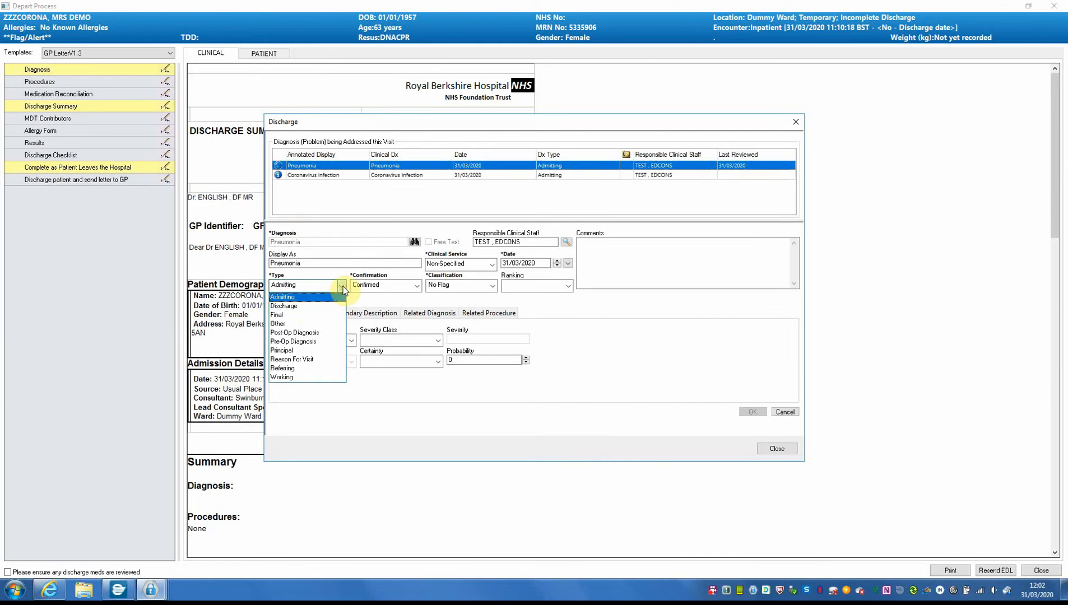
pyautogui.click(300, 307)
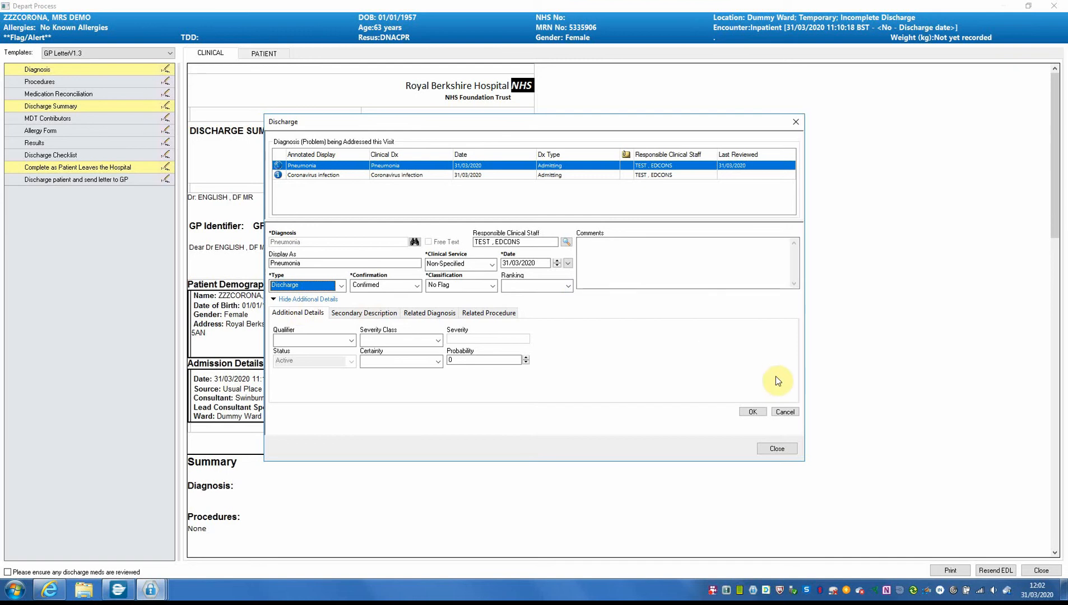
pyautogui.click(757, 413)
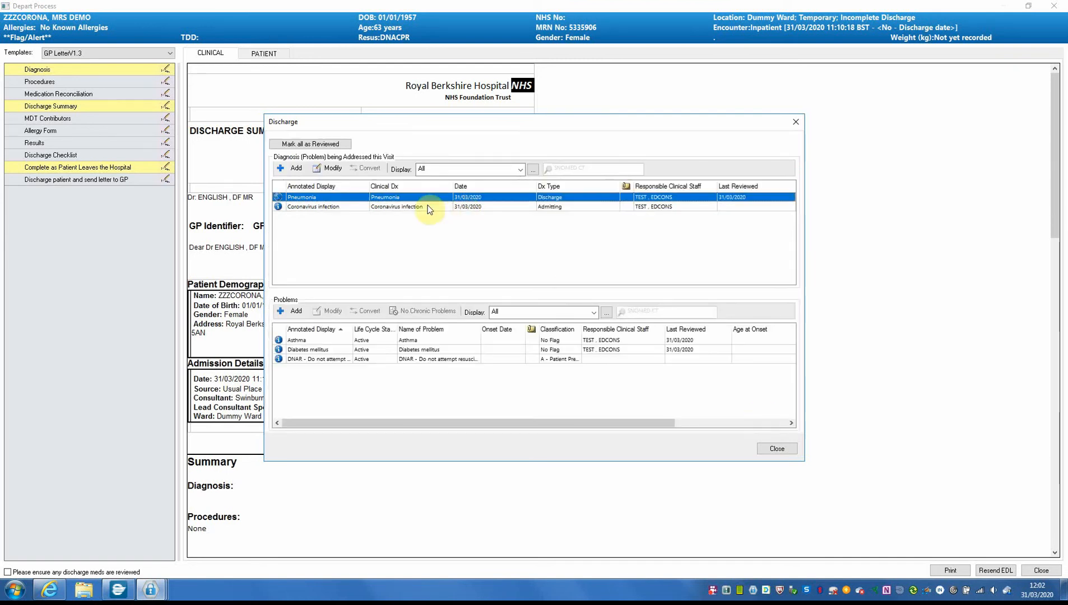
# - Change the coronavirus infection diagnosis type to Discharge and close the diagnosis list
pyautogui.doubleClick(314, 206)
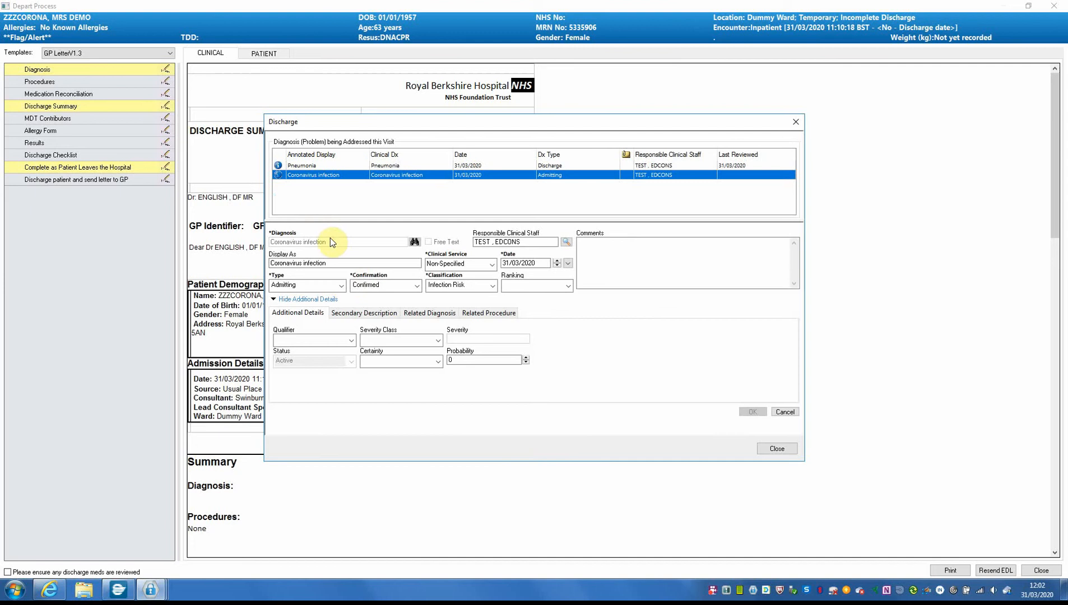
pyautogui.click(342, 285)
pyautogui.click(302, 306)
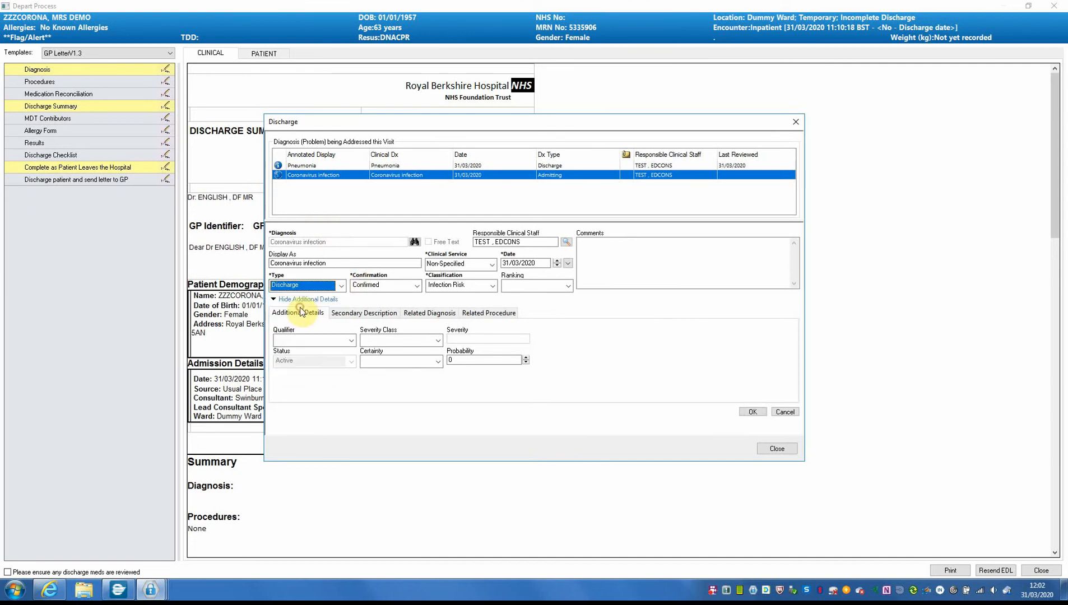
pyautogui.click(749, 412)
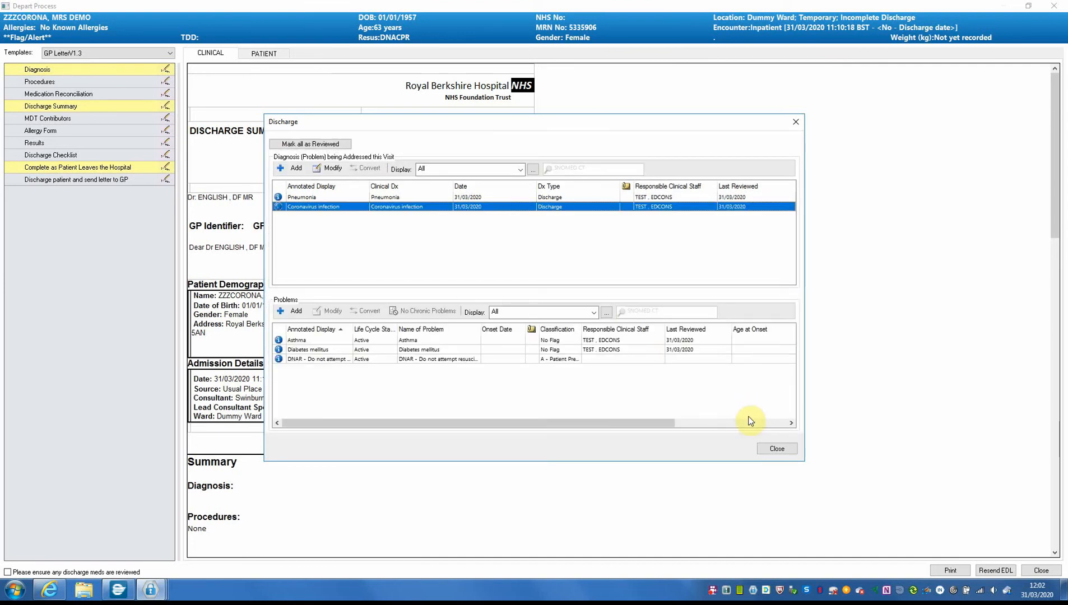
pyautogui.click(766, 449)
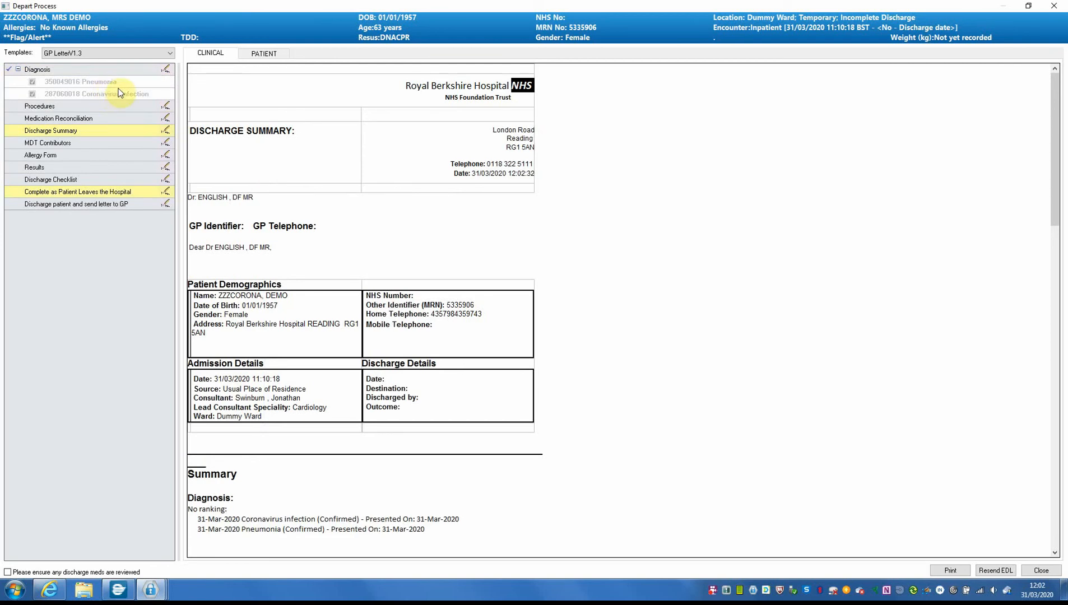
# - In the Discharge Summary, enter "patient advised to call 111 if worsening symptoms or dial 999 if rapid deterioration" under Plan and requested actions
pyautogui.click(166, 131)
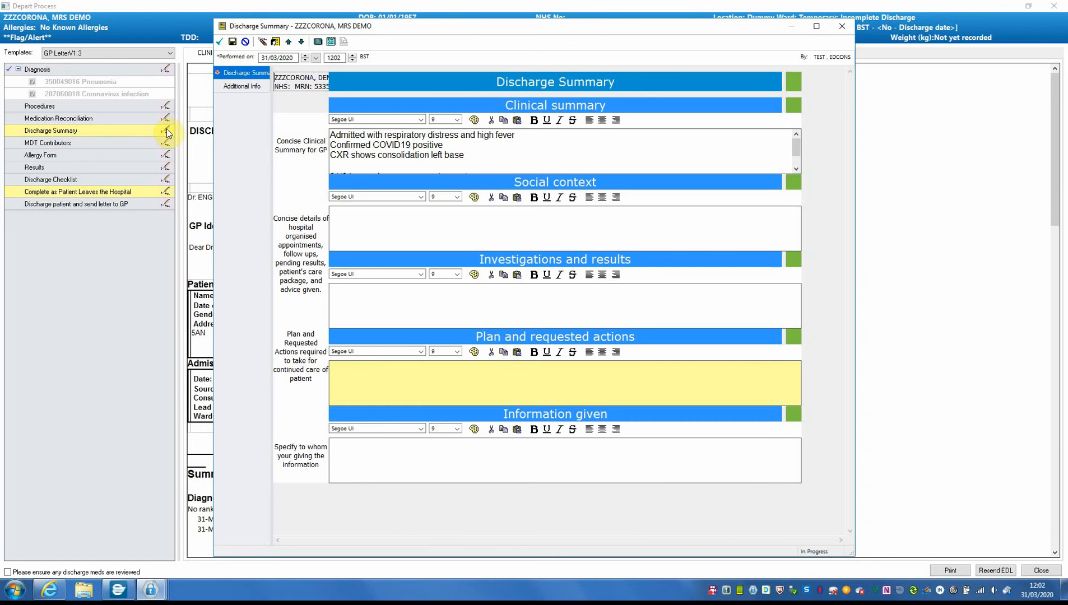
pyautogui.click(796, 168)
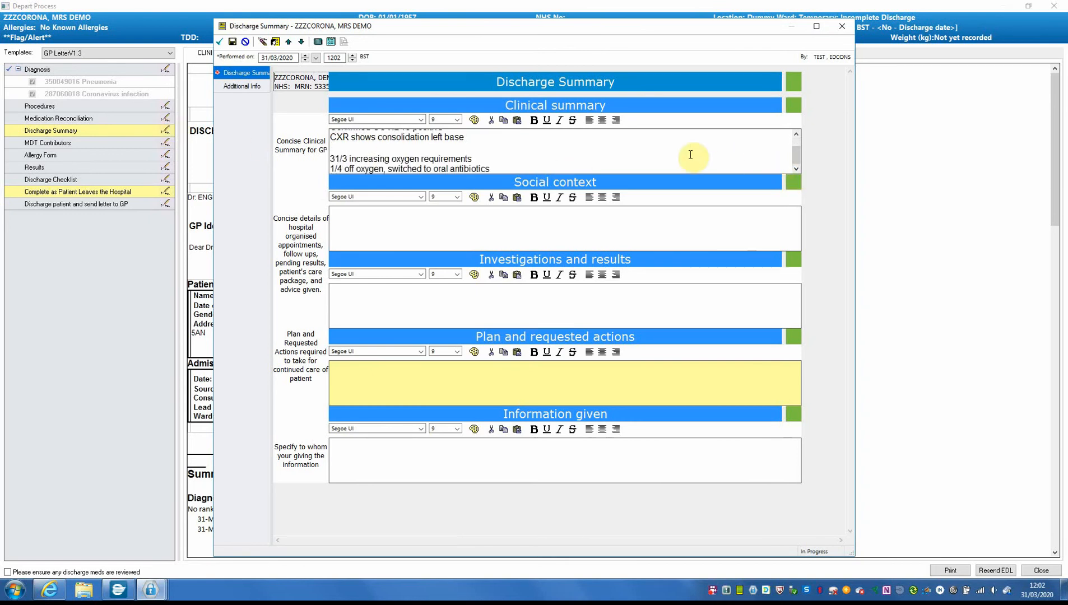
pyautogui.click(568, 374)
pyautogui.write('pa')
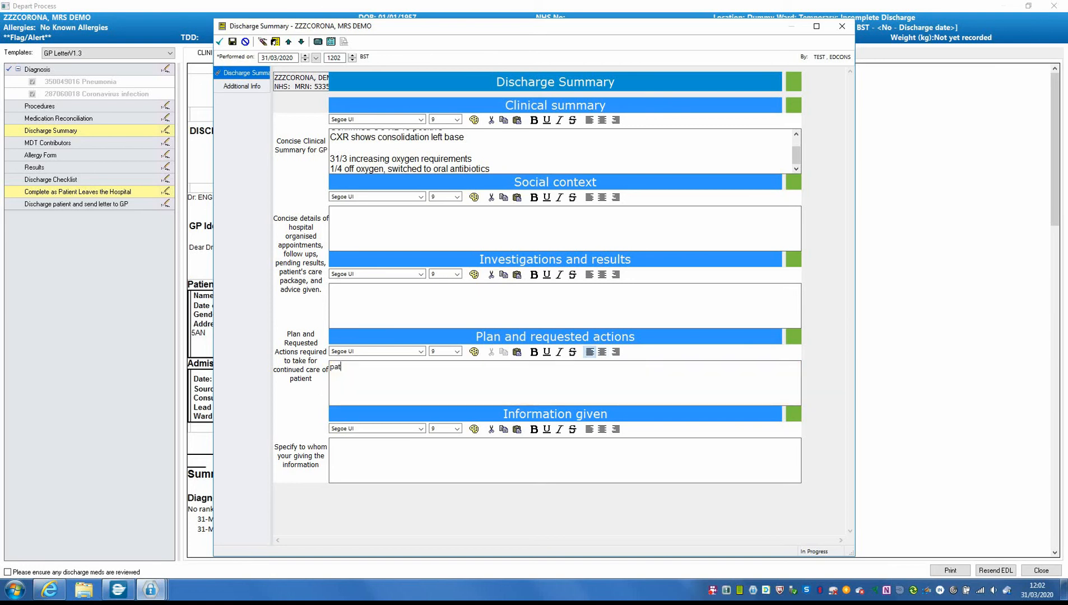
pyautogui.write('t')
pyautogui.press('BackSpace')
pyautogui.write('tie')
pyautogui.write('nt advised to call 111 if worsening symptoms or dial 999 if rapid deterioration')
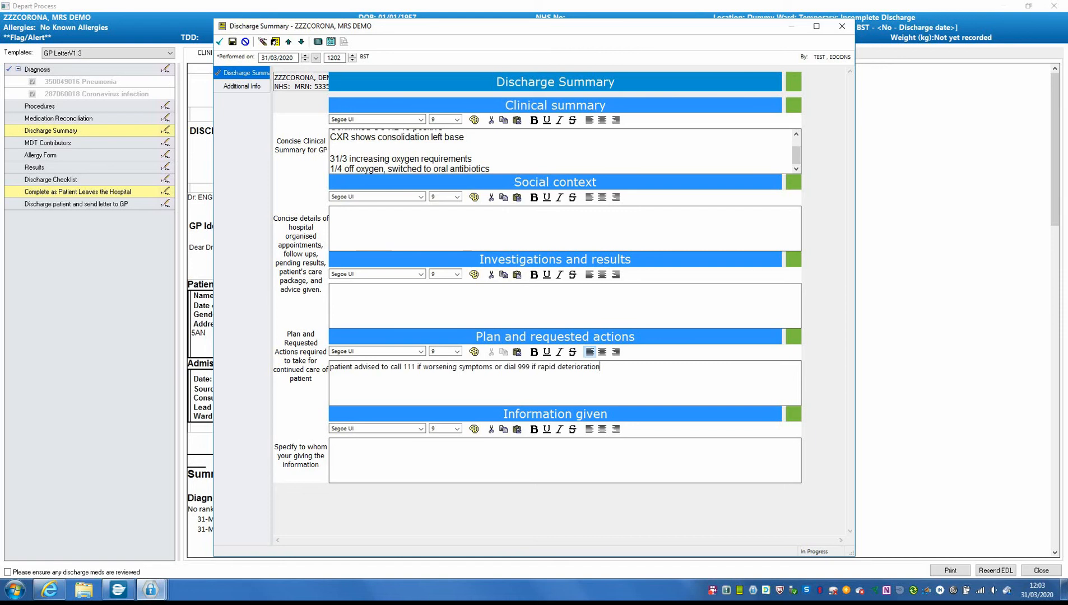
# - Enter "self isolate for further 7 days" under Information given and sign the Discharge Summary
pyautogui.click(537, 449)
pyautogui.write('self isolate for further 7 days')
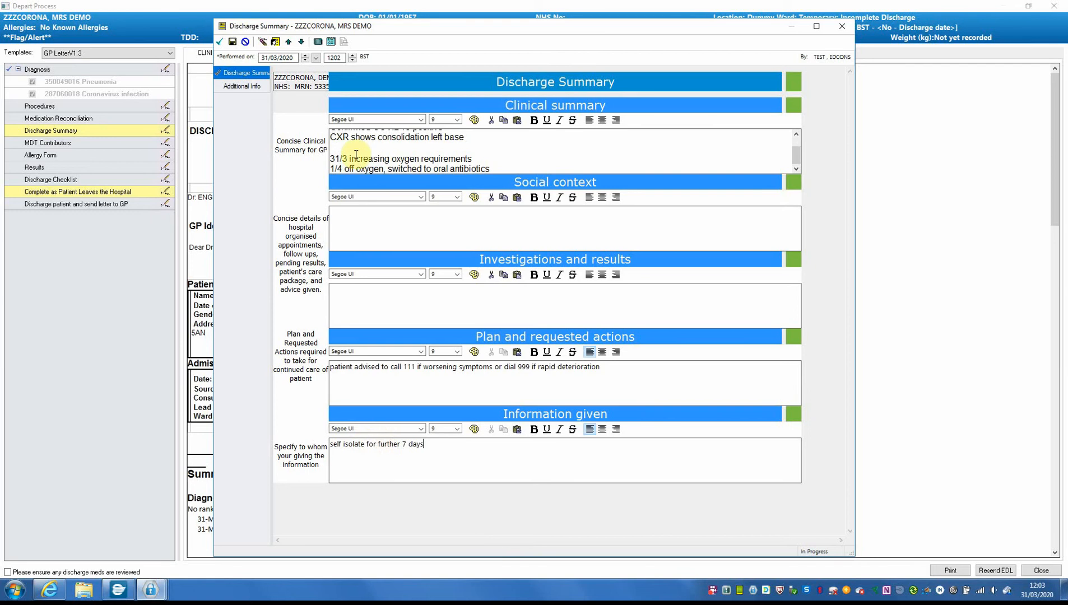
pyautogui.click(218, 42)
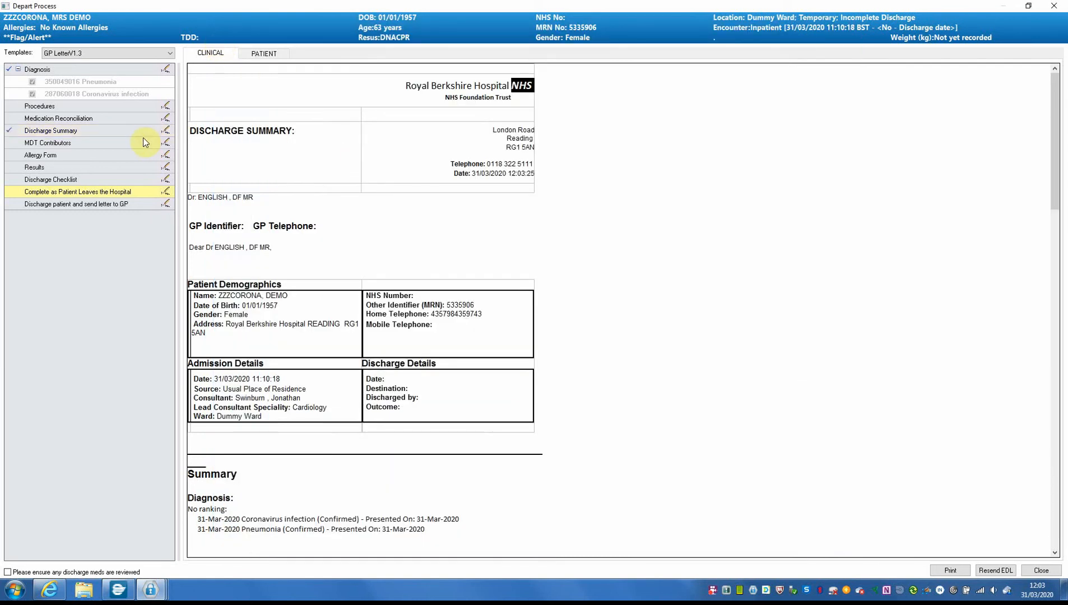
# - In the discharge medication reconciliation, prescribe the co-amoxiclav tablets with Admission Med No, Days Supply 5 and GP to Continue No
pyautogui.click(166, 121)
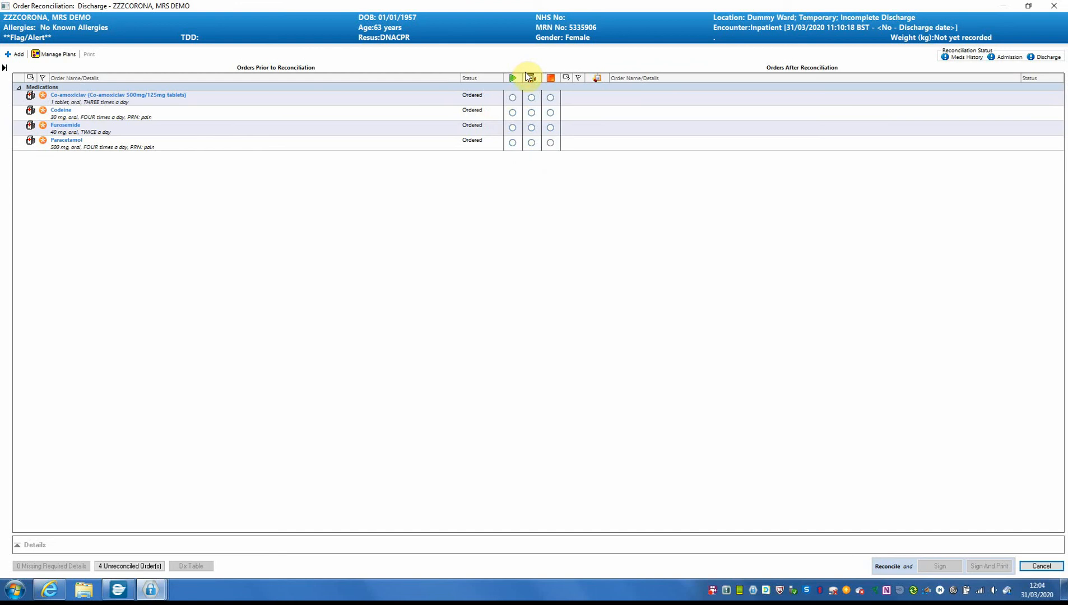
pyautogui.click(532, 99)
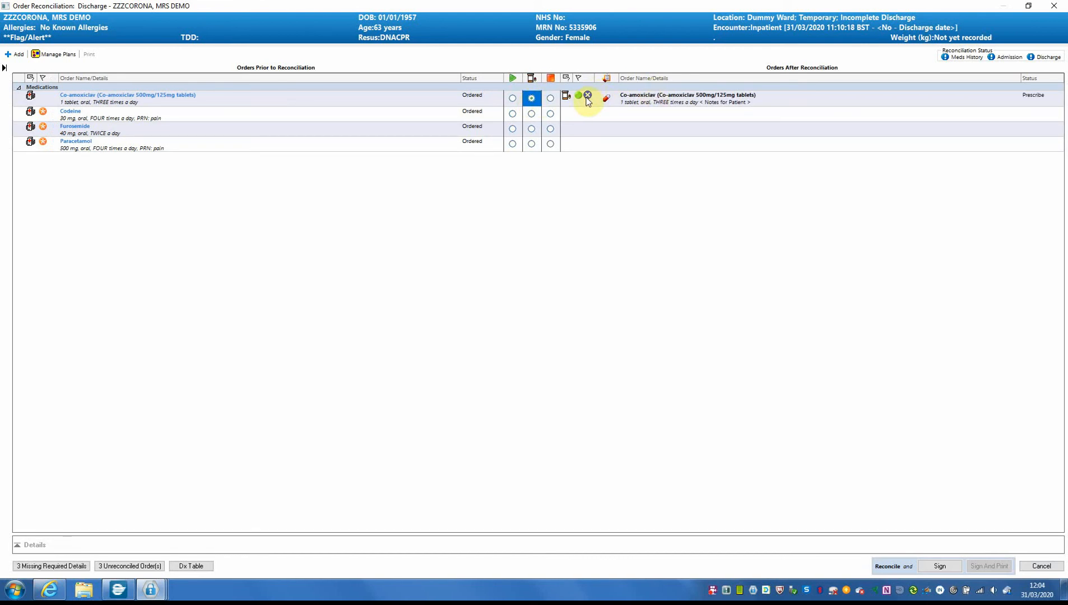
pyautogui.click(636, 97)
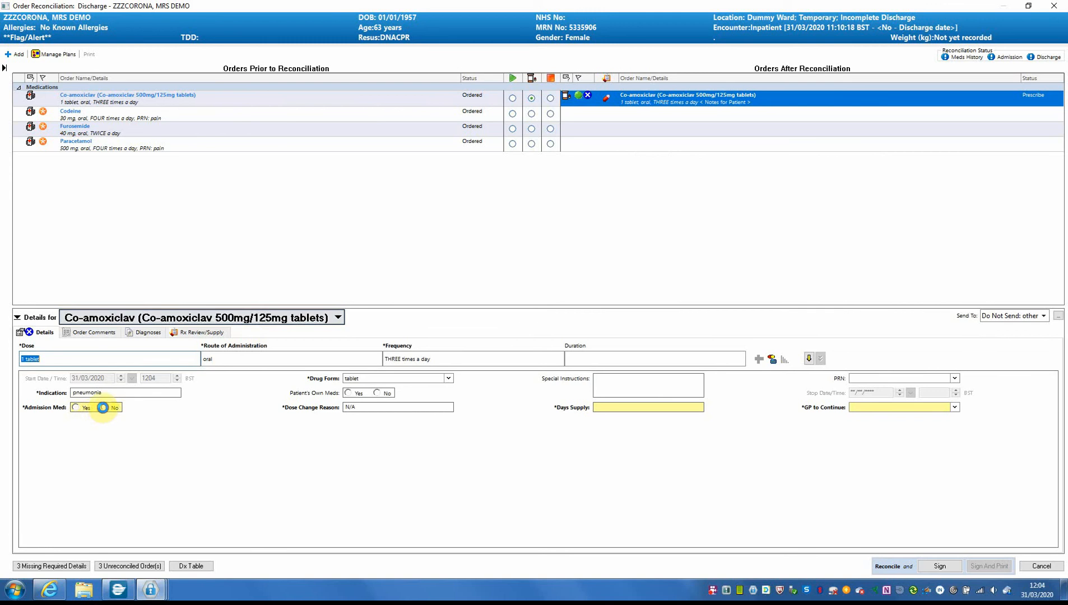
pyautogui.click(103, 408)
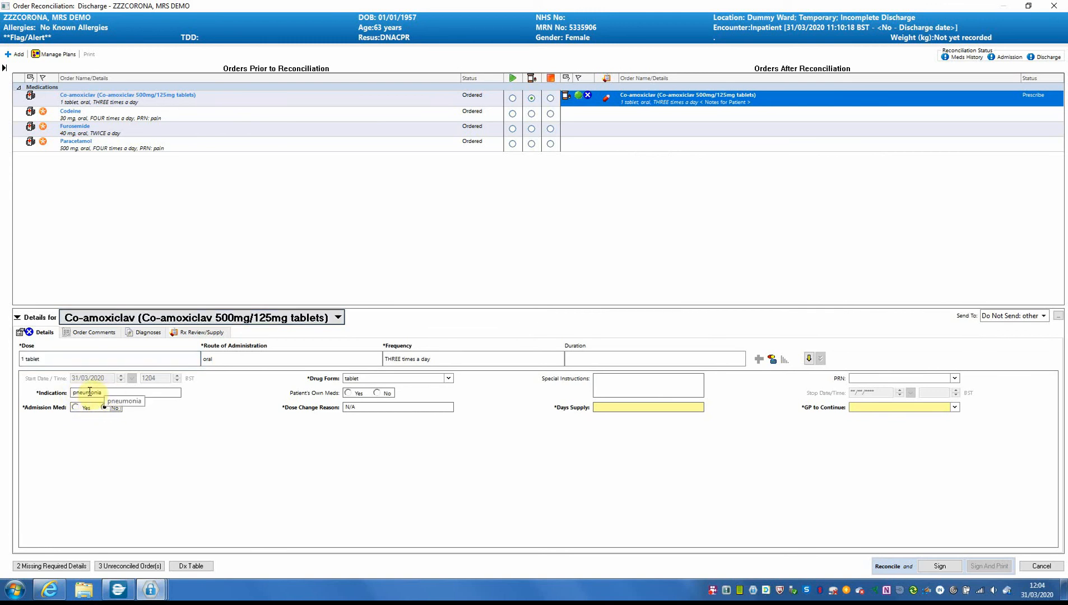
pyautogui.click(615, 408)
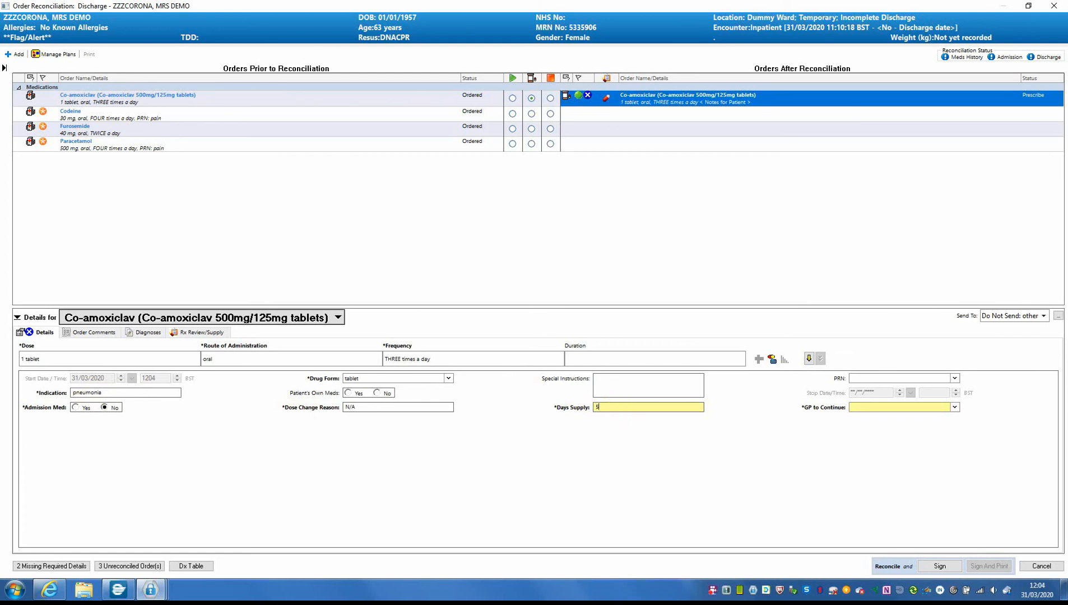
pyautogui.write('5')
pyautogui.click(953, 407)
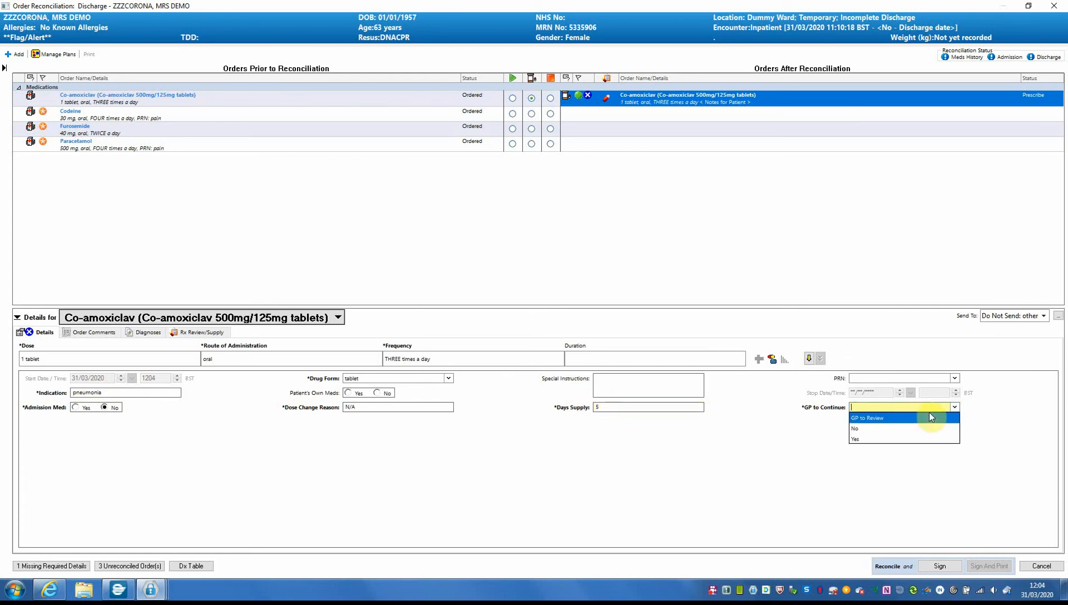
pyautogui.click(872, 430)
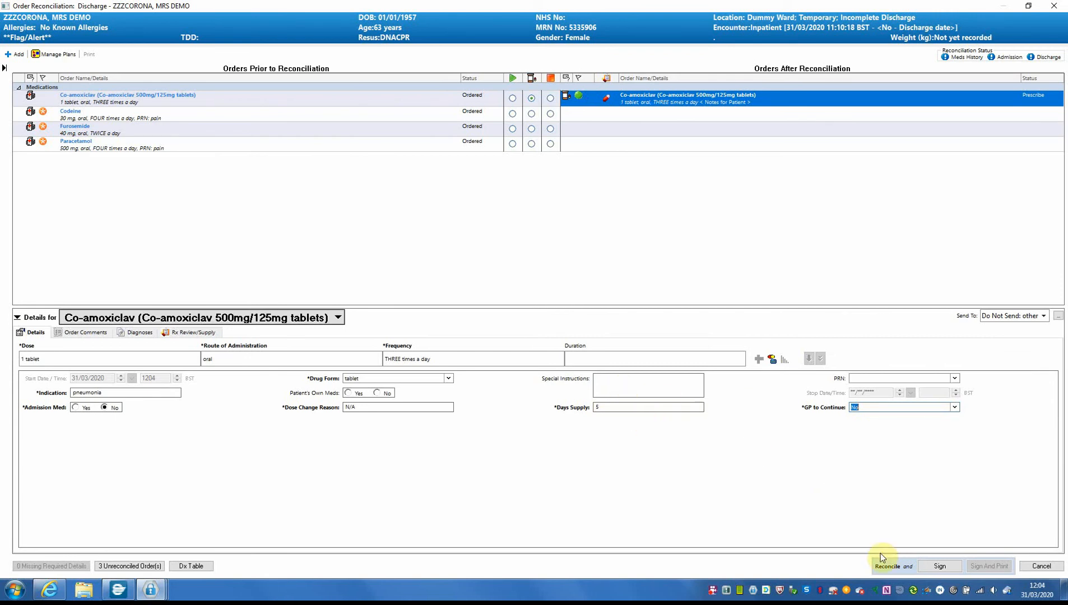
# - Sign the reconciliation and accept the additional Medication on Discharge order, keeping it ticked
pyautogui.click(939, 566)
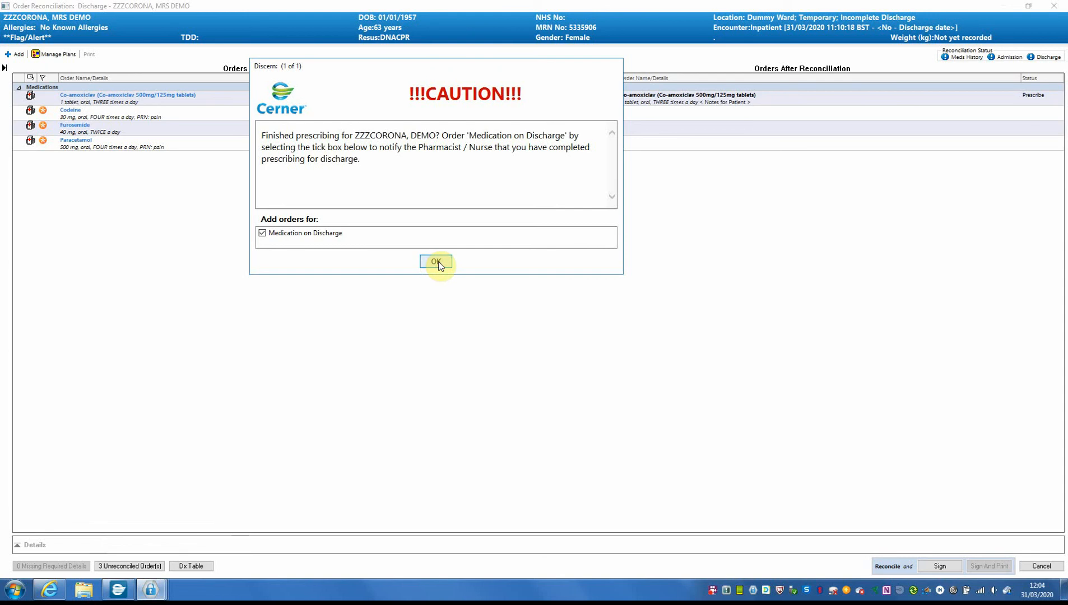
pyautogui.click(262, 234)
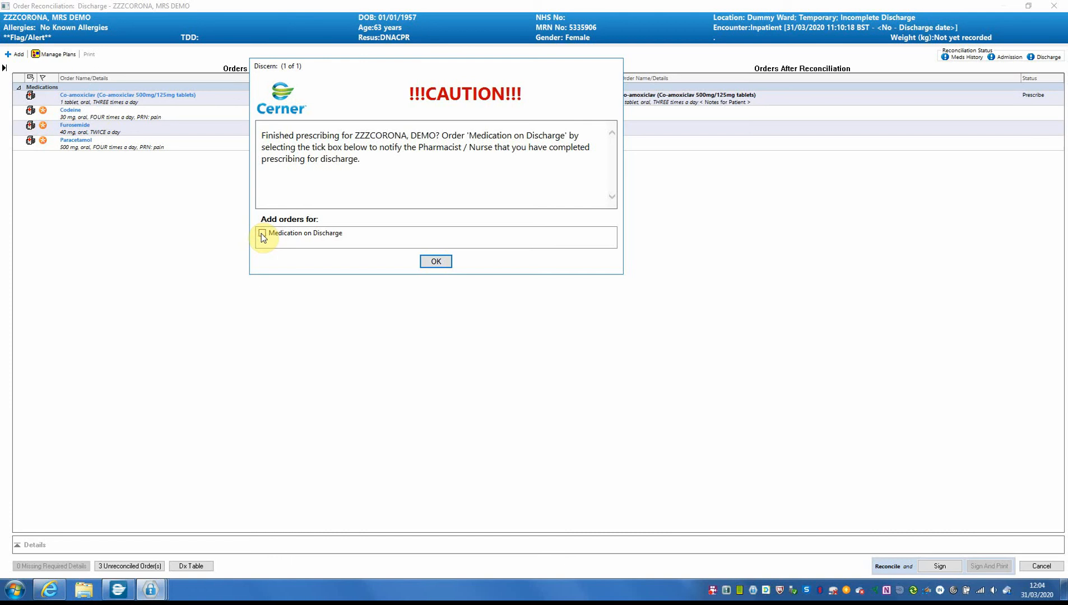
pyautogui.click(262, 234)
pyautogui.click(436, 263)
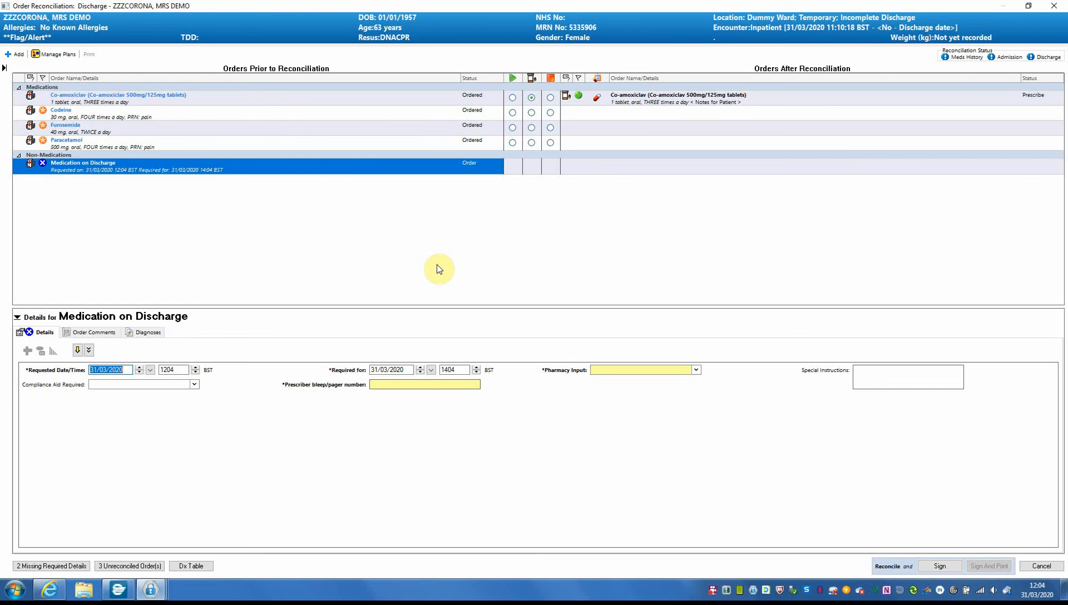
# - Set Pharmacy Input to Review / Supply Required, enter the prescriber's bleep number, and sign the Medication on Discharge order
pyautogui.click(625, 369)
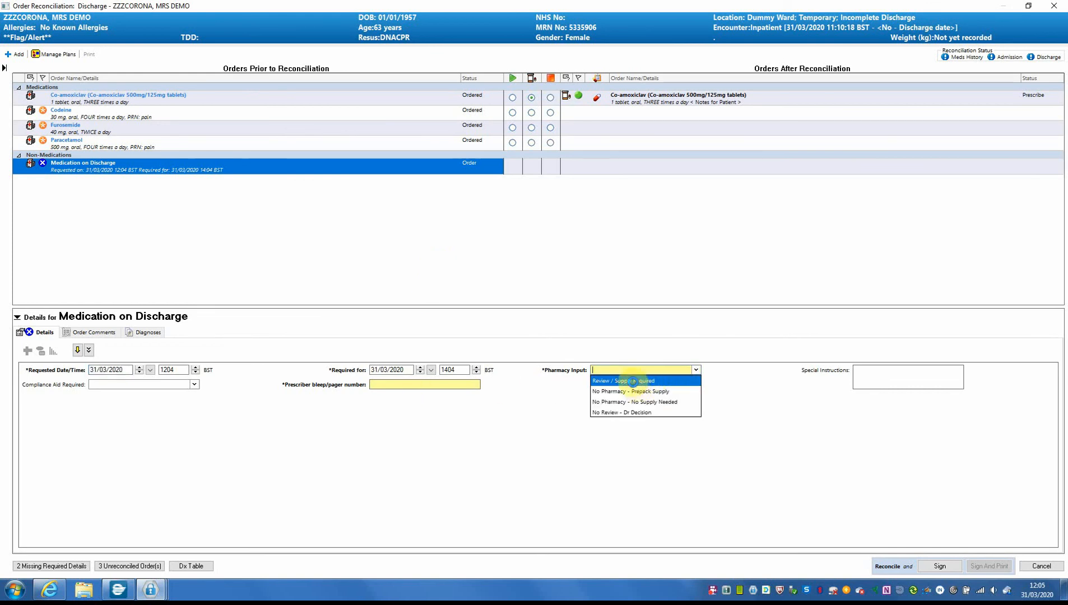
pyautogui.click(632, 381)
pyautogui.click(407, 387)
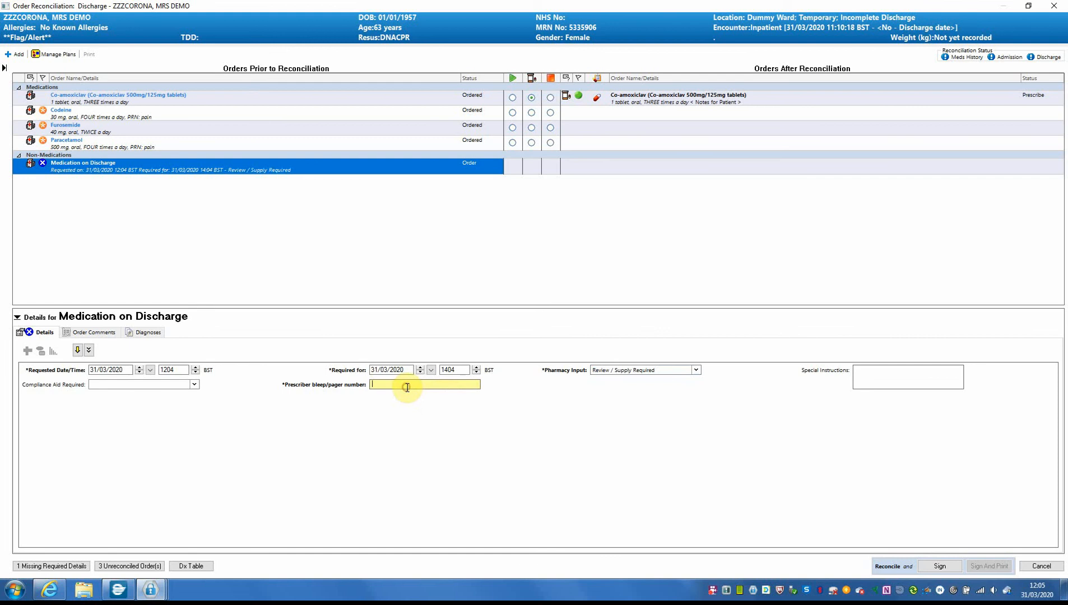
pyautogui.write('3445')
pyautogui.click(939, 566)
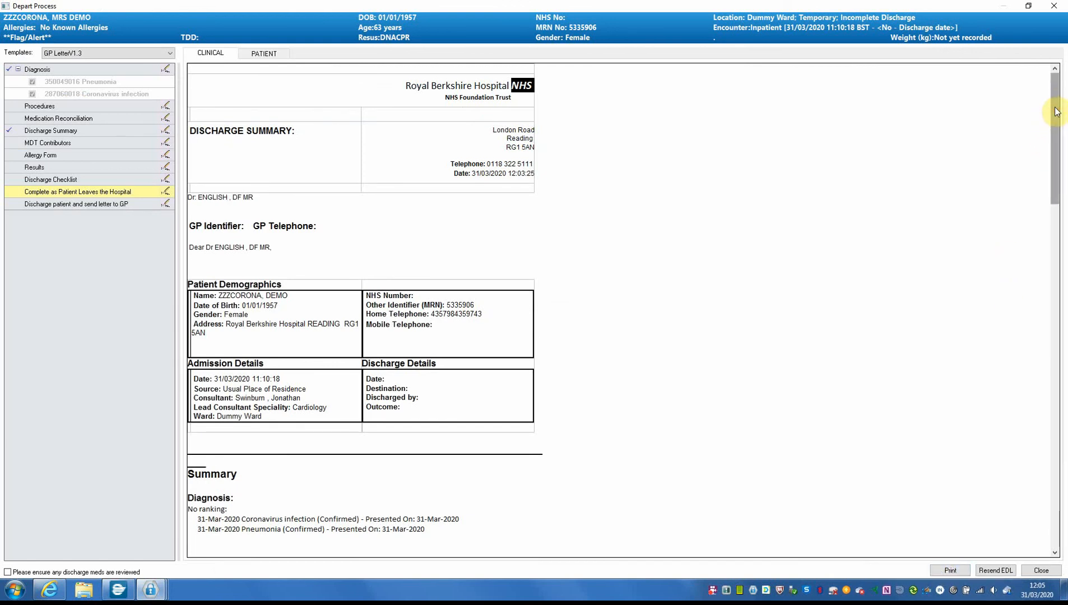
# - Review the medications section of the discharge letter, and close and reopen the Depart Process
pyautogui.moveTo(1053, 107); pyautogui.dragTo(1064, 365)
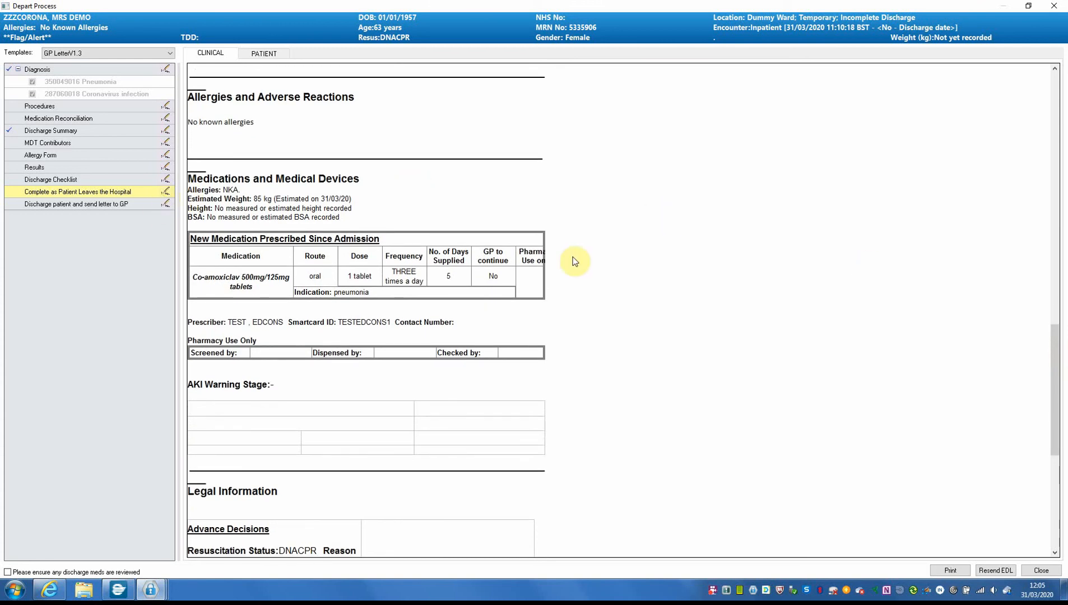
pyautogui.click(1037, 570)
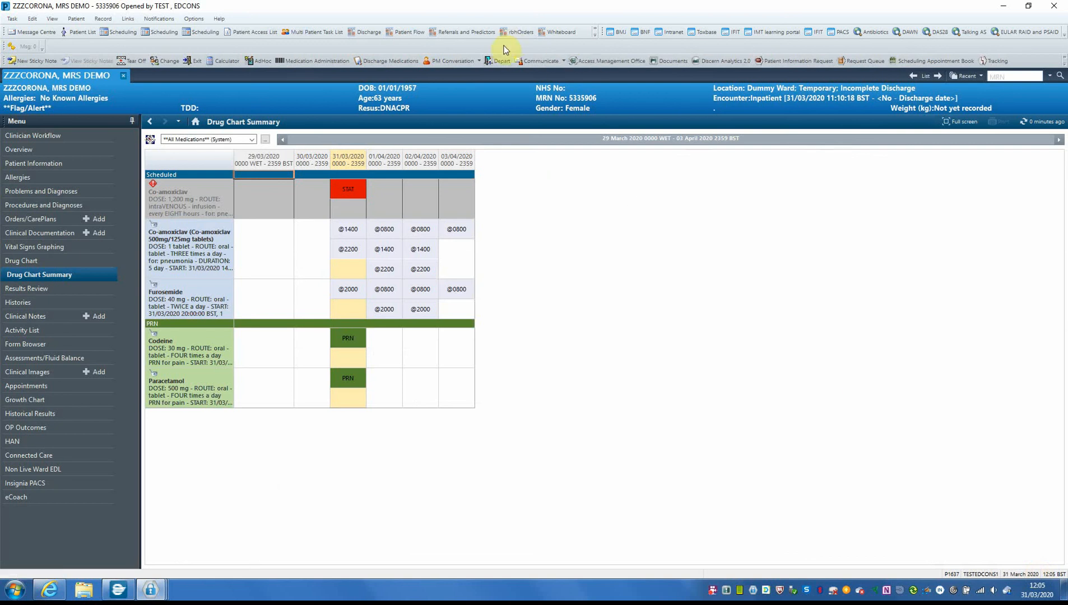
pyautogui.click(496, 61)
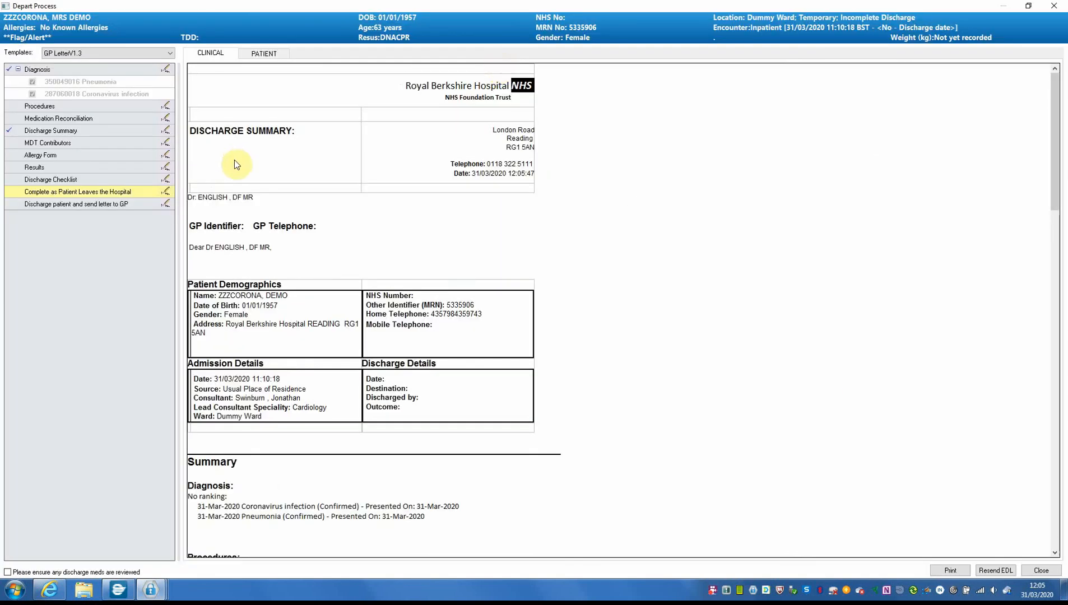
# - In Key Discharge Details, set the discharge method to Discharged with consent and the destination to Usual Place of Residence
pyautogui.click(166, 191)
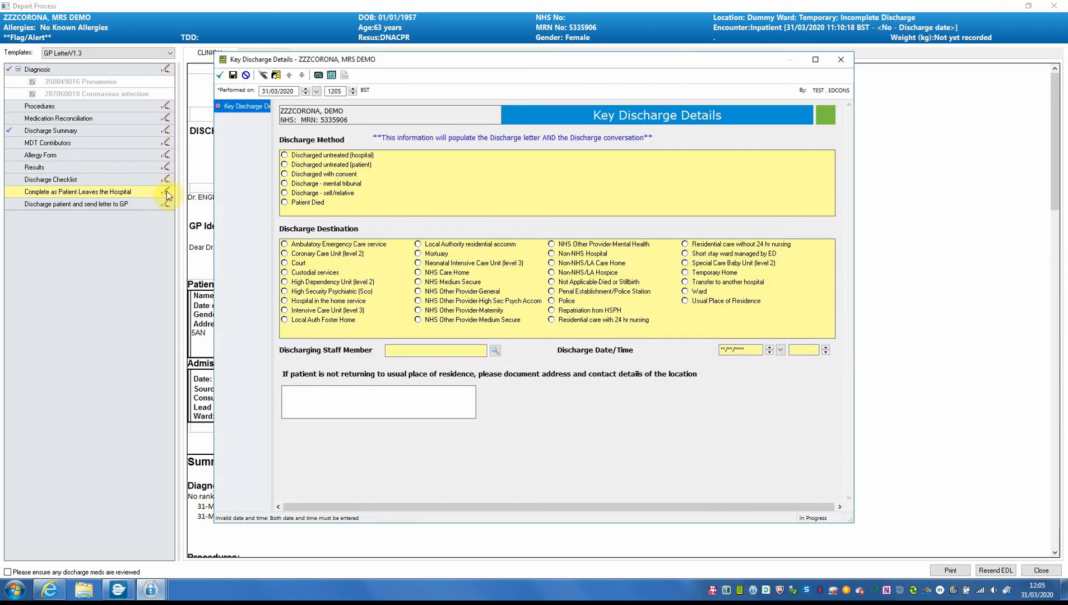
pyautogui.click(285, 174)
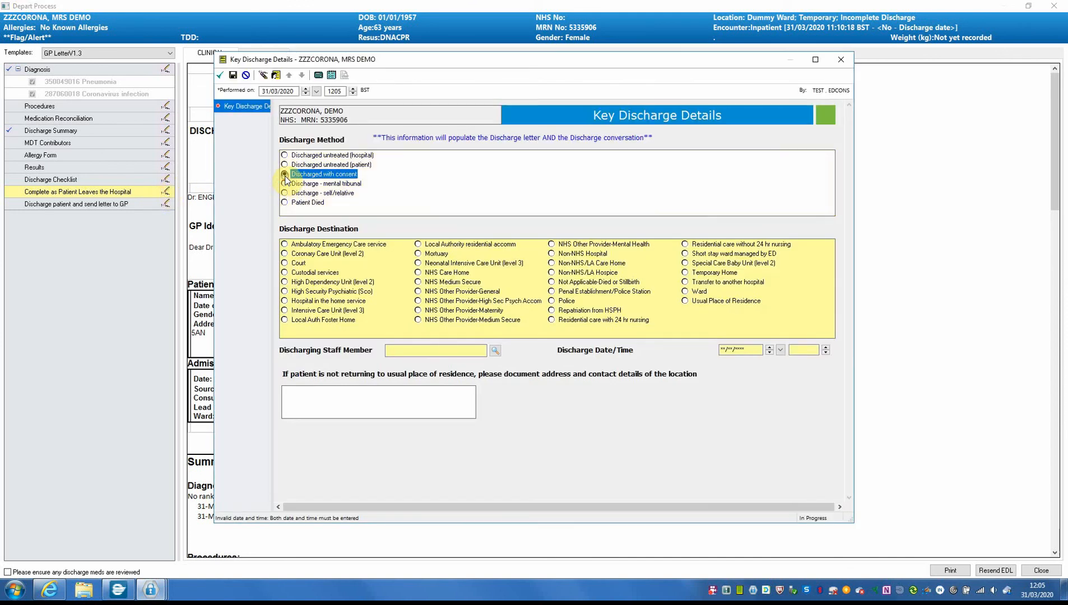
pyautogui.click(685, 300)
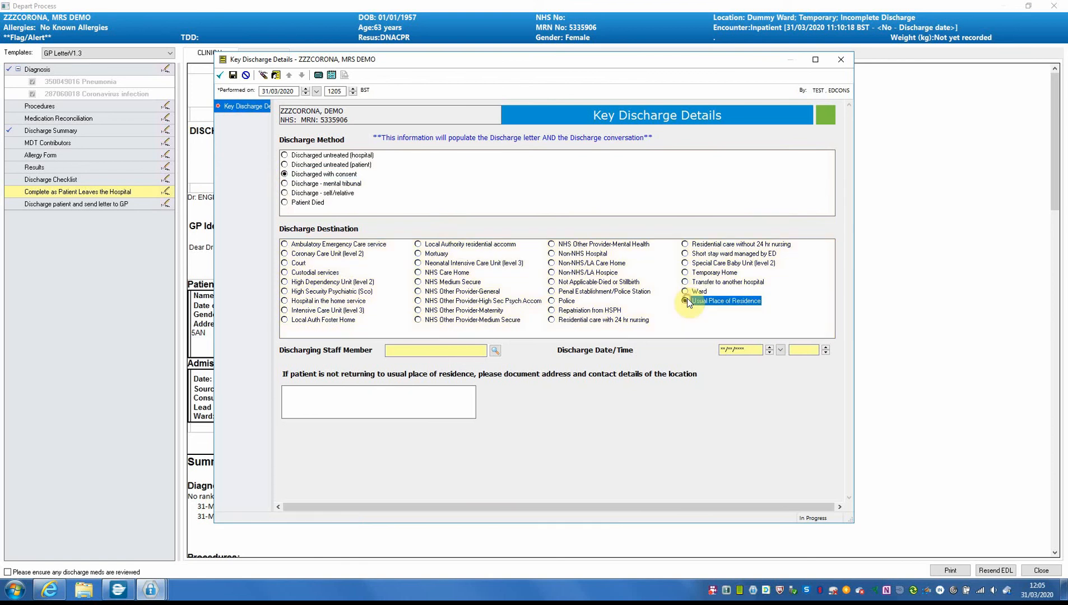
# - Look up the discharging staff member by surname and select the Cardiology consultant in Key Discharge Details
pyautogui.click(436, 350)
pyautogui.write('swinburn')
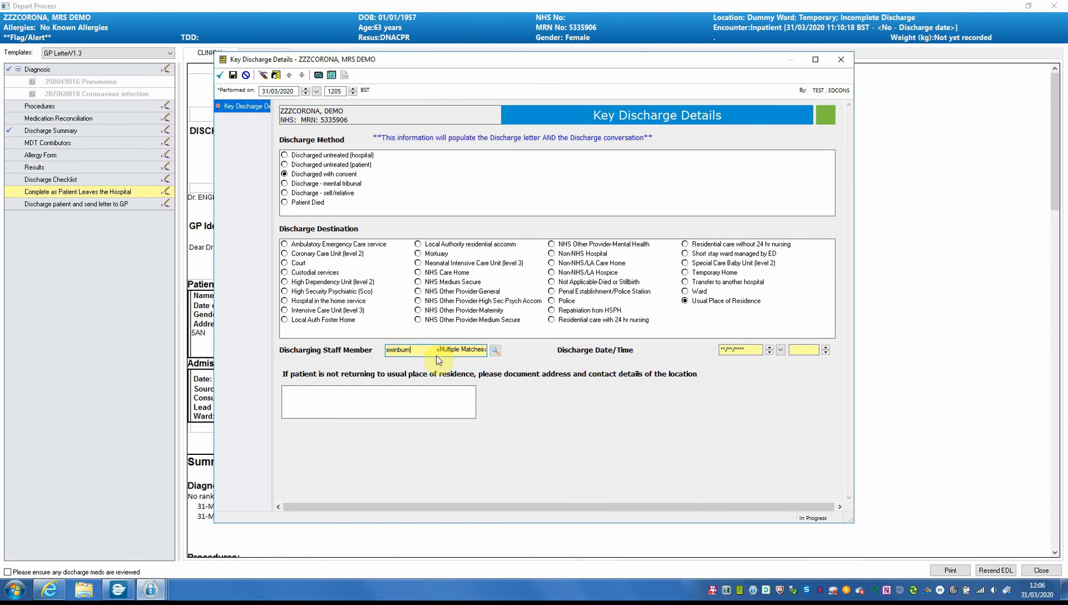
pyautogui.click(495, 350)
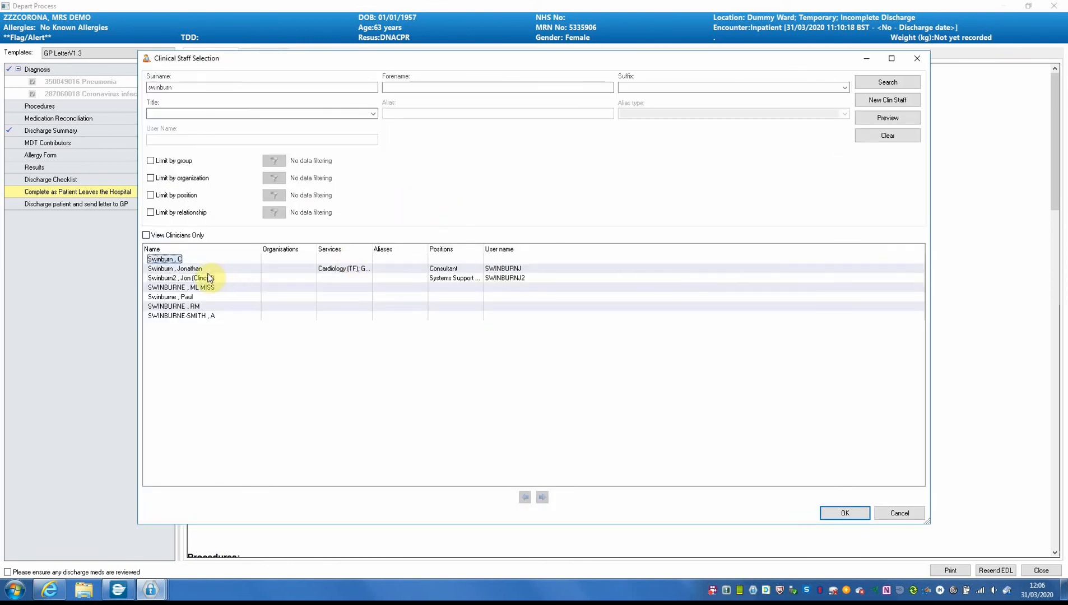
pyautogui.doubleClick(203, 269)
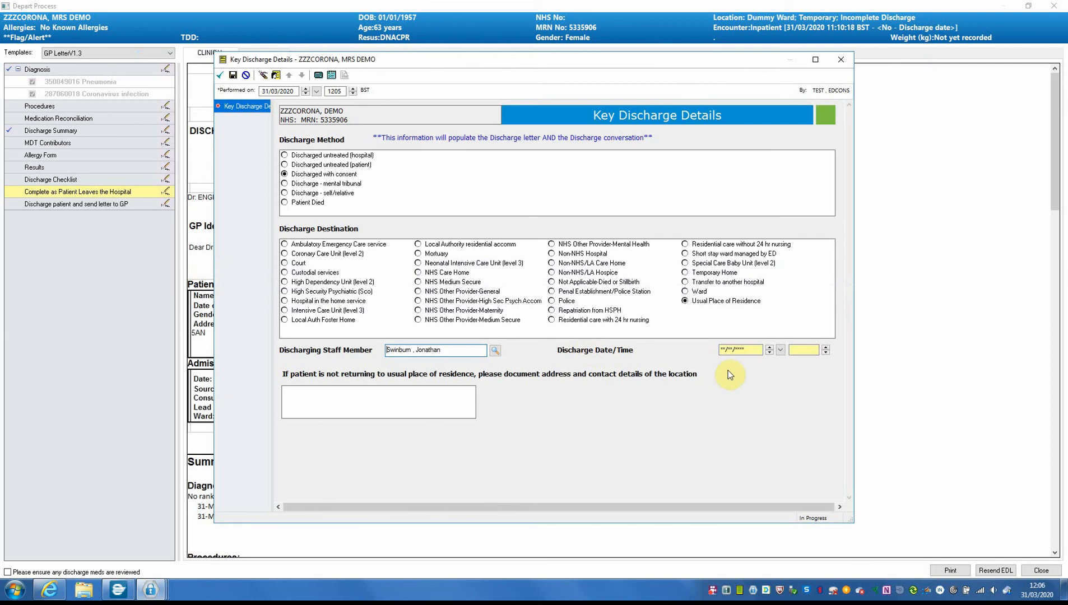
# - Set the discharge date to 31/03/2020 and the time to 12:06, and sign the Key Discharge Details form
pyautogui.click(733, 351)
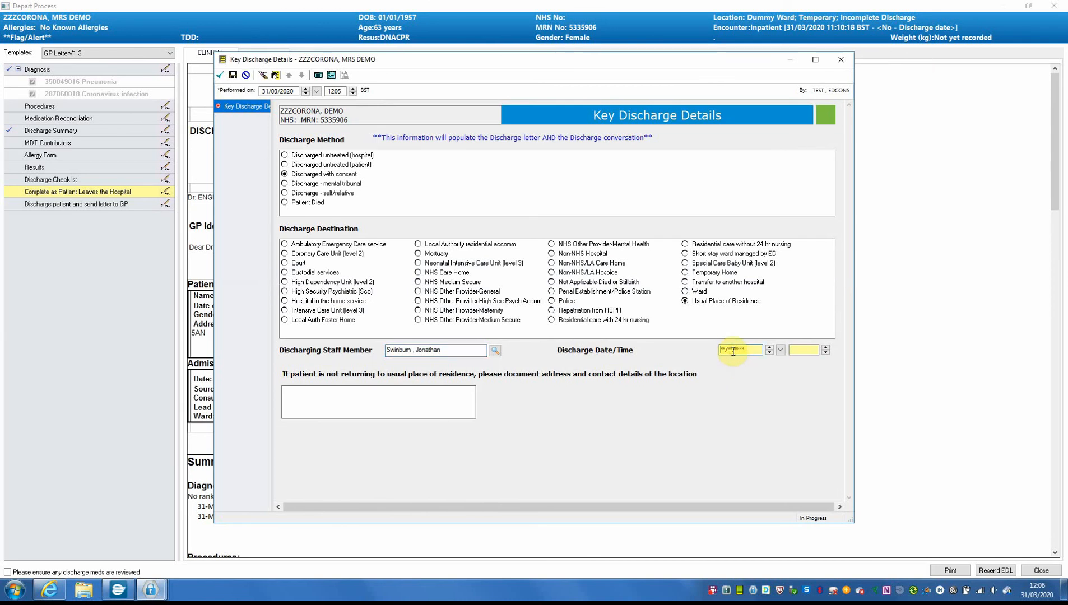
pyautogui.press('t')
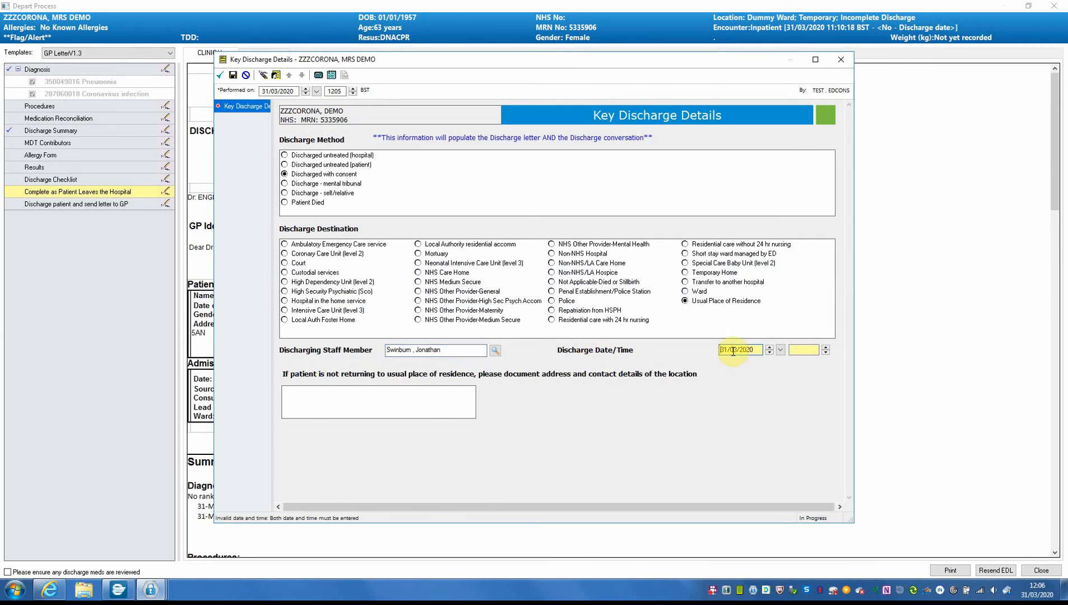
pyautogui.click(803, 352)
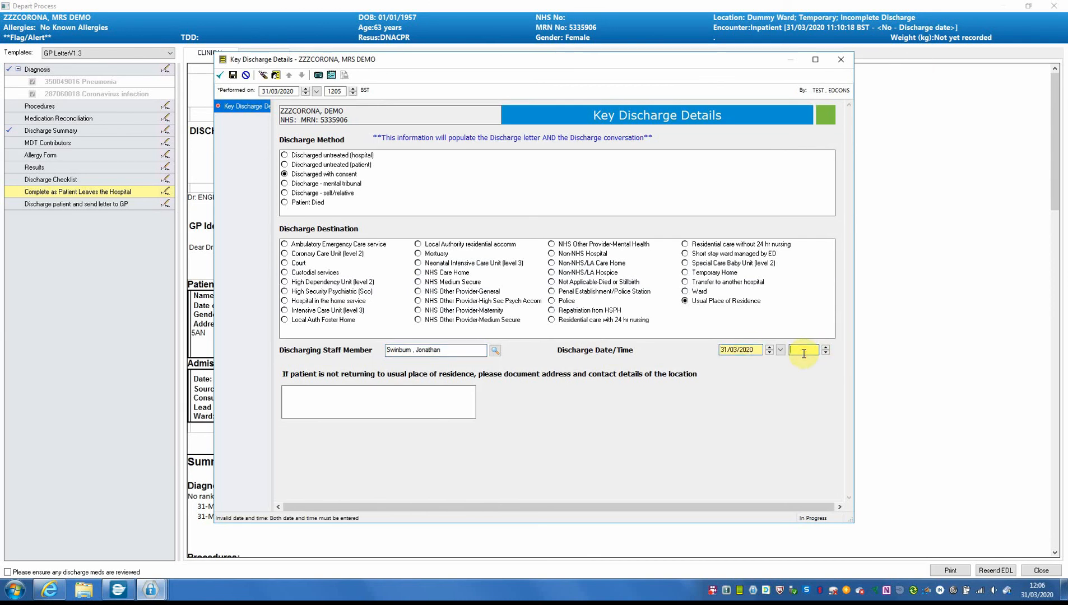
pyautogui.press('n')
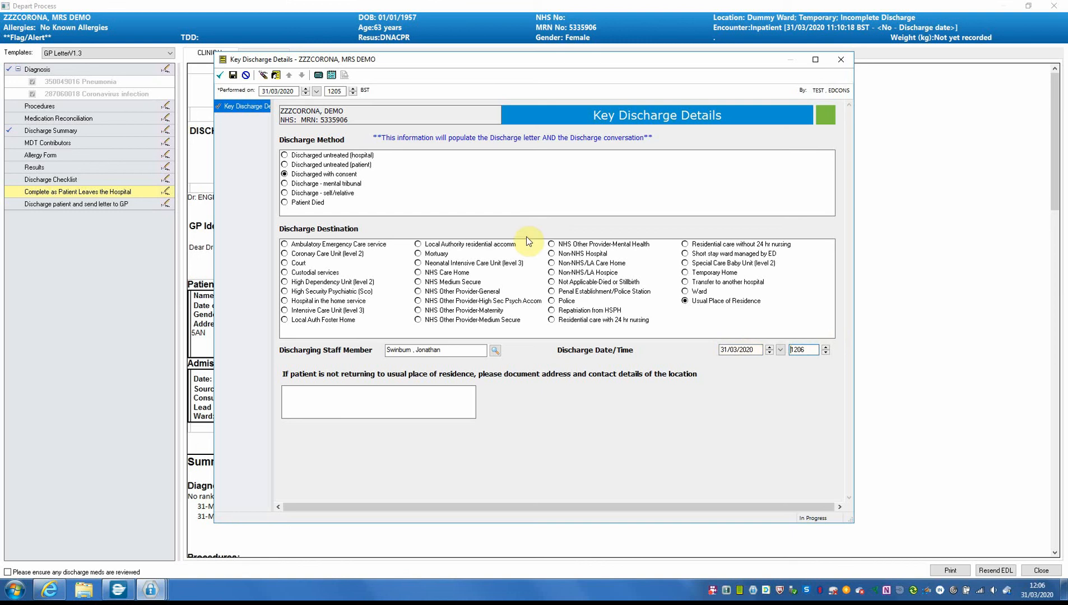
pyautogui.click(219, 78)
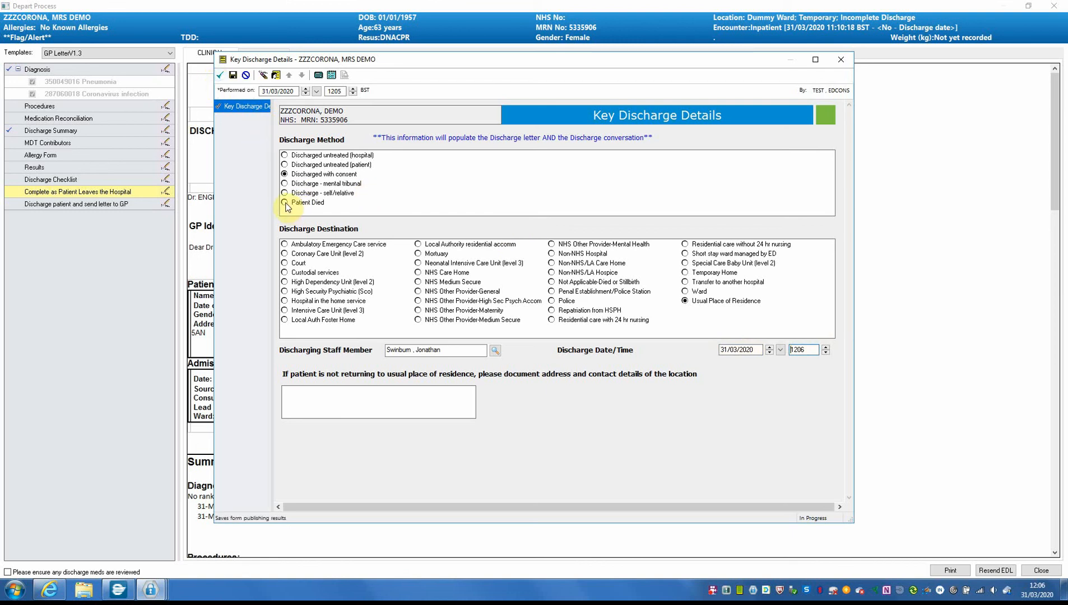
pyautogui.click(218, 77)
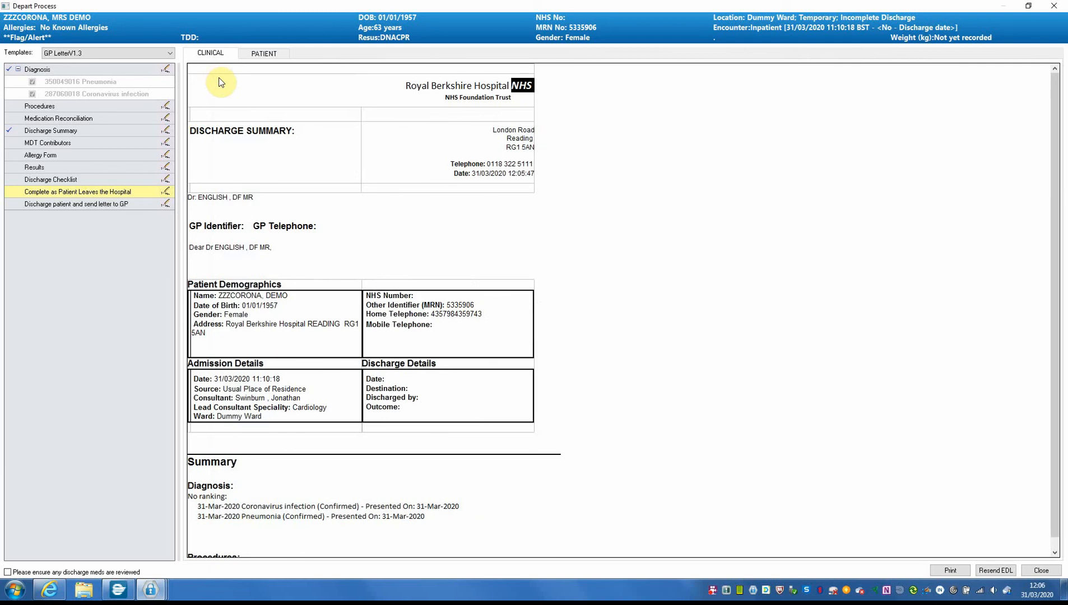
# - Open the discharge conversation for discharging the patient and sending the GP letter, enlarge it, and confirm the discharge
pyautogui.click(167, 203)
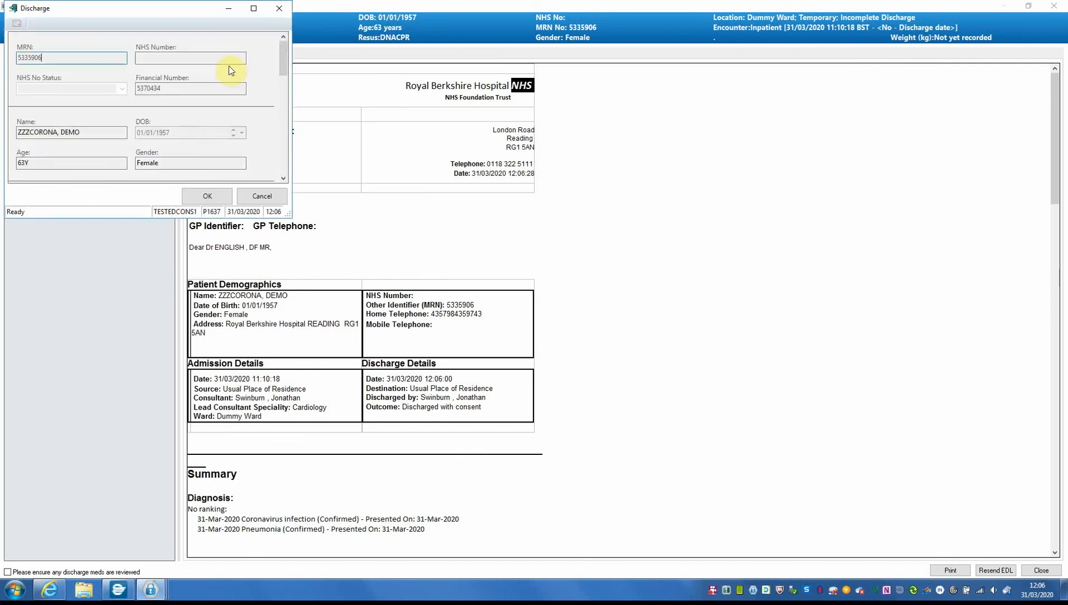
pyautogui.click(254, 8)
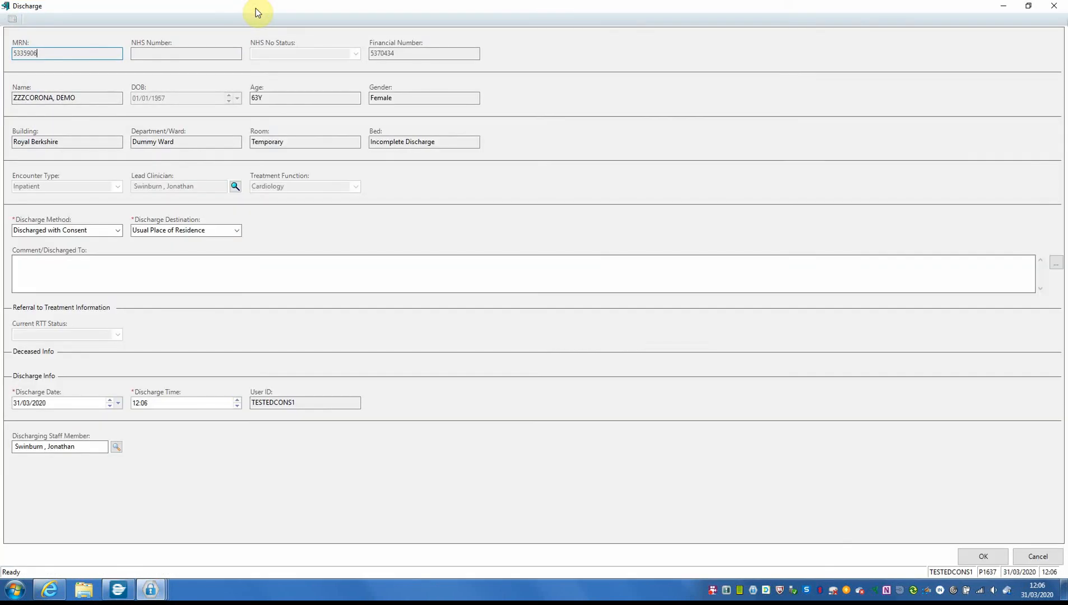
pyautogui.click(971, 555)
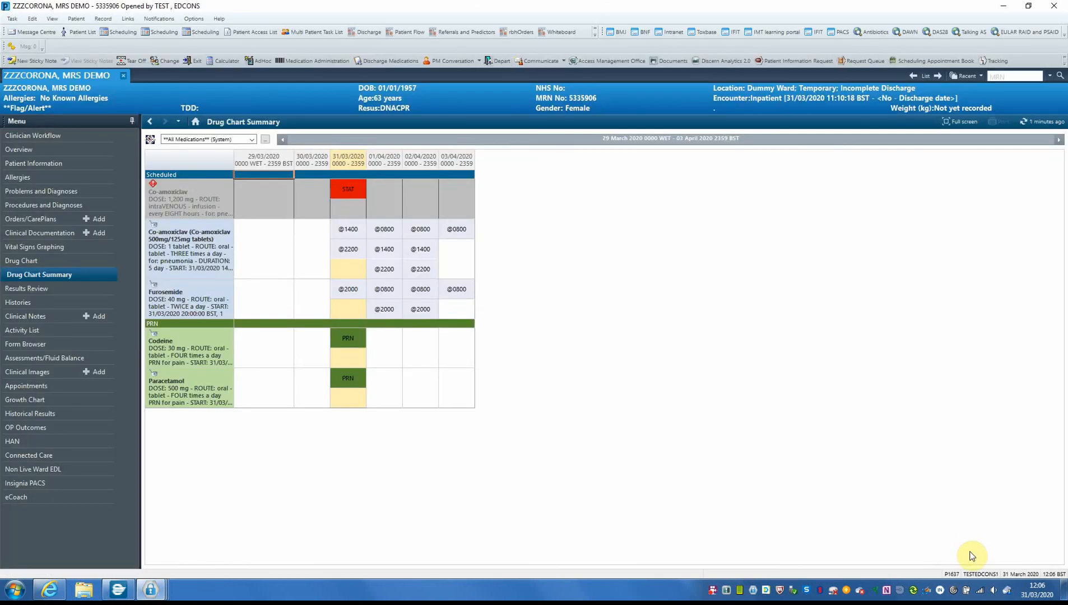
# - View the Patient Discharge Letter in Clinical Documentation and refresh the patient's record
pyautogui.click(20, 233)
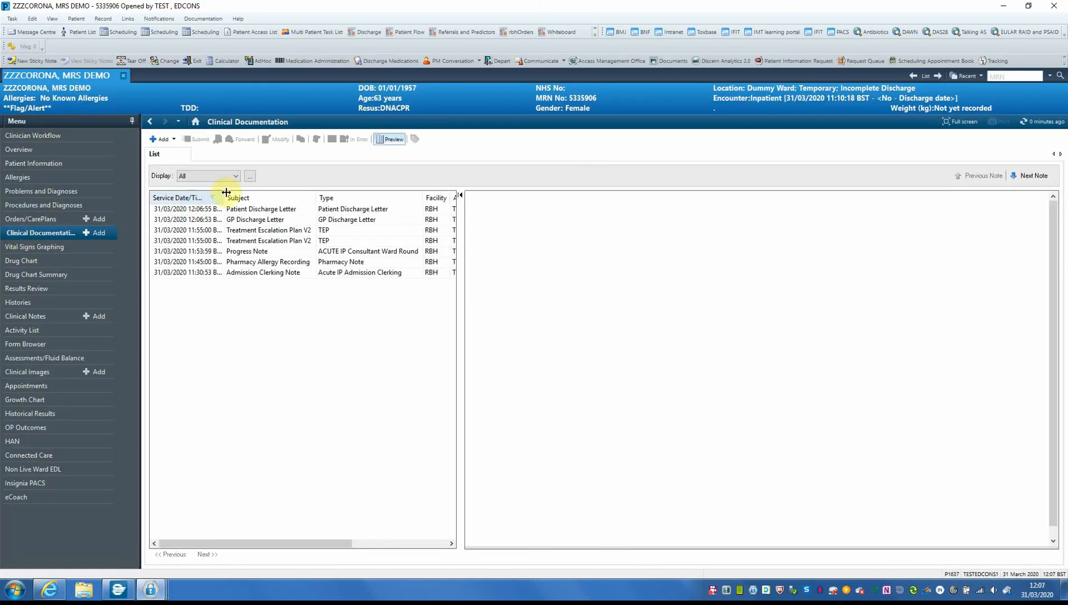
pyautogui.click(235, 208)
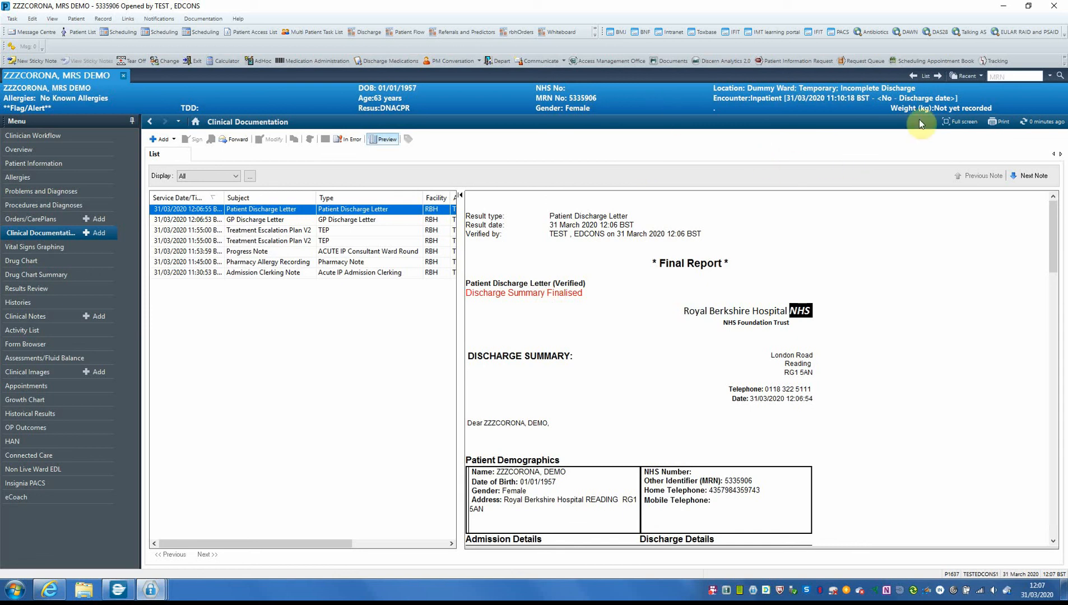
pyautogui.click(1042, 122)
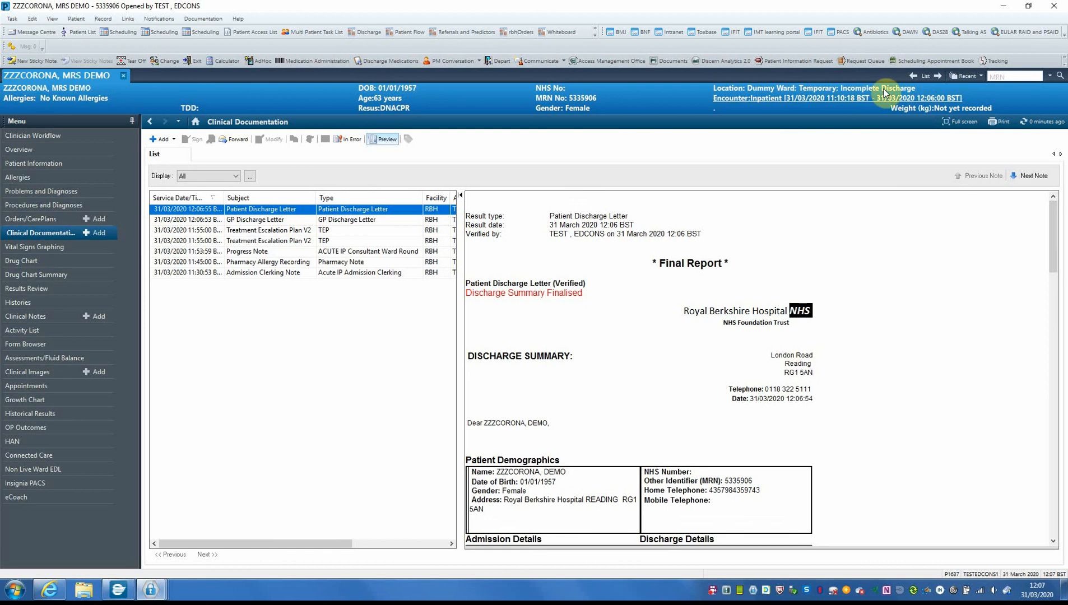
# - Refresh the Dummy Ward patient list and check its Incomplete Discharge entries for the discharged patient
pyautogui.click(69, 34)
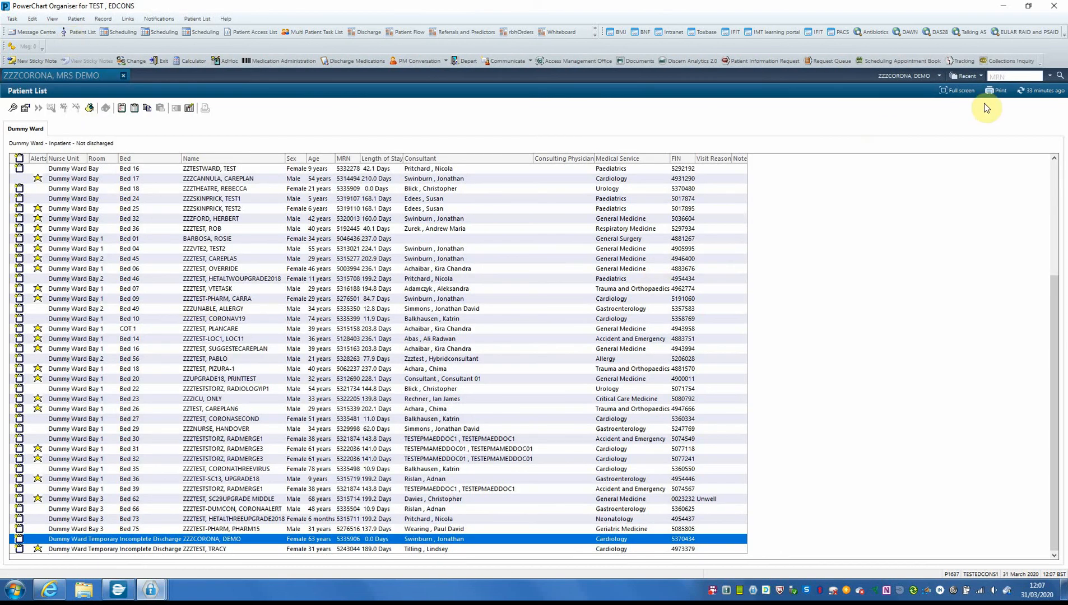
pyautogui.click(1039, 91)
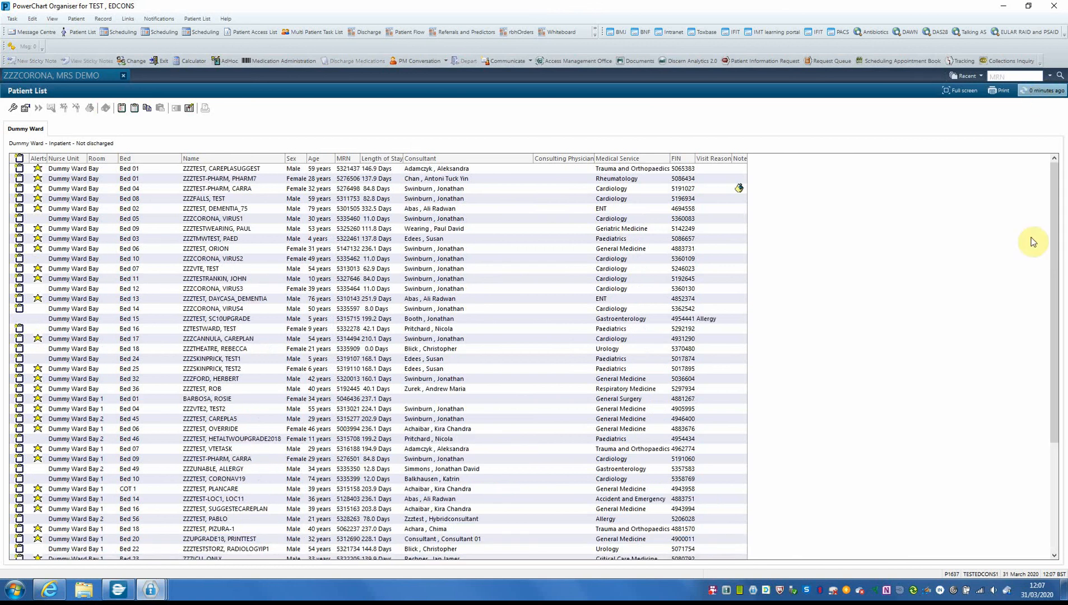
pyautogui.click(1054, 545)
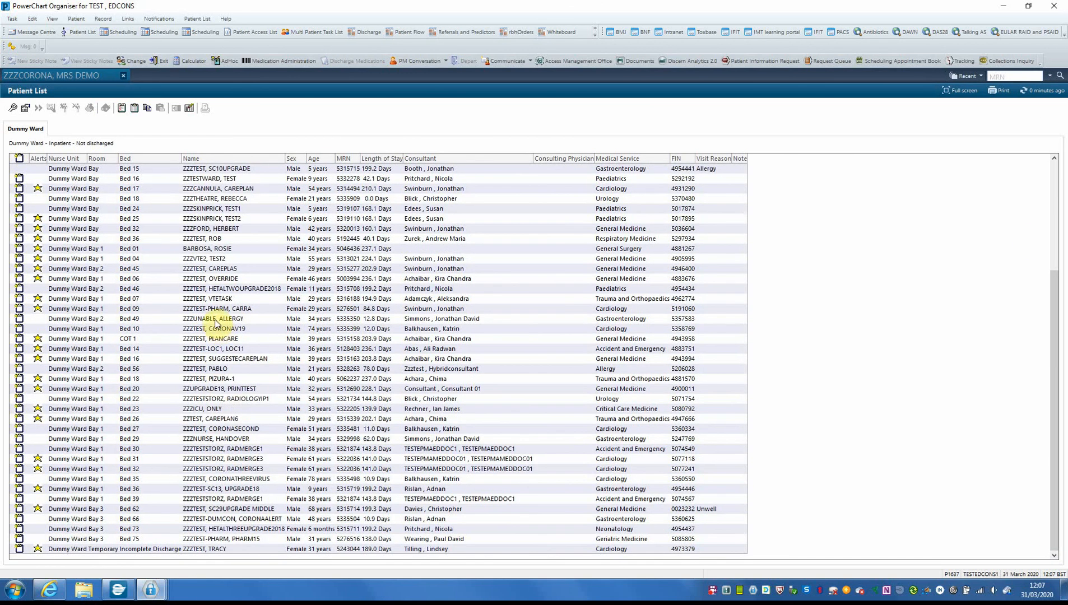
# - Return to the discharged patient's record and open the Depart Process again
pyautogui.click(81, 75)
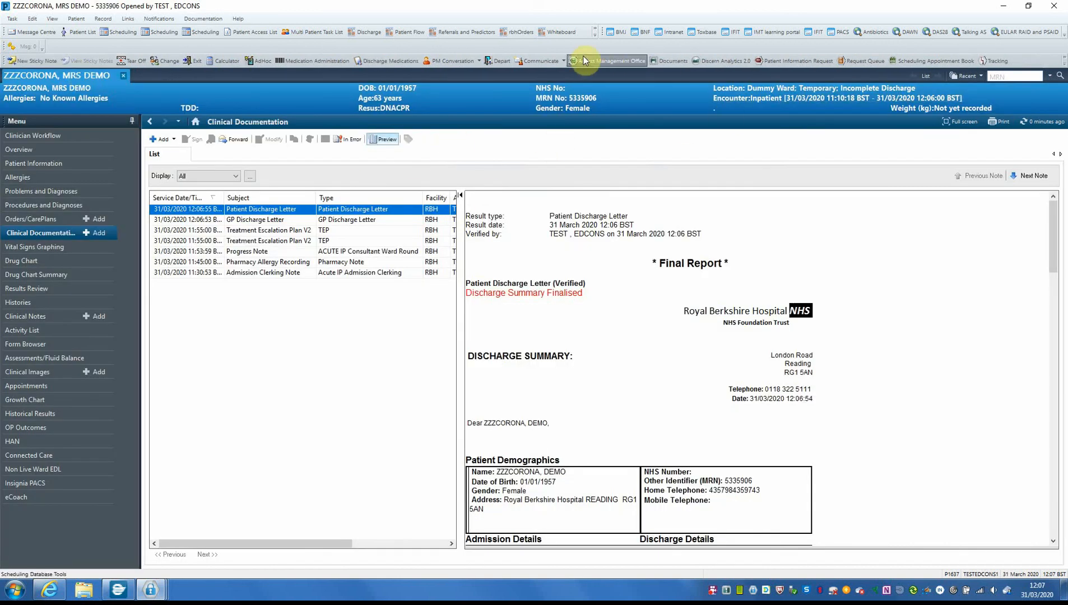
pyautogui.click(498, 62)
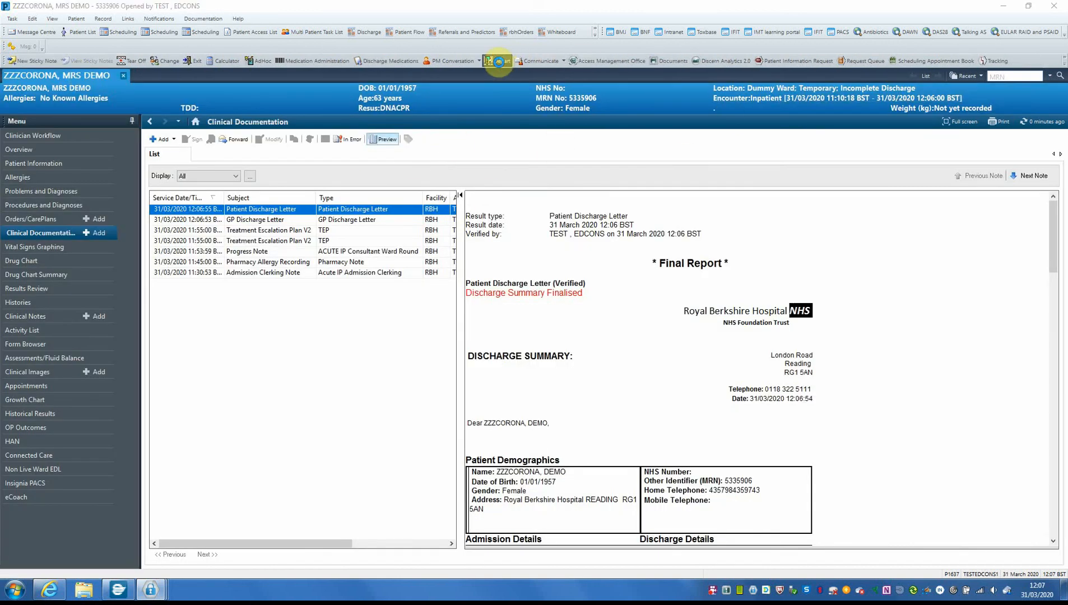